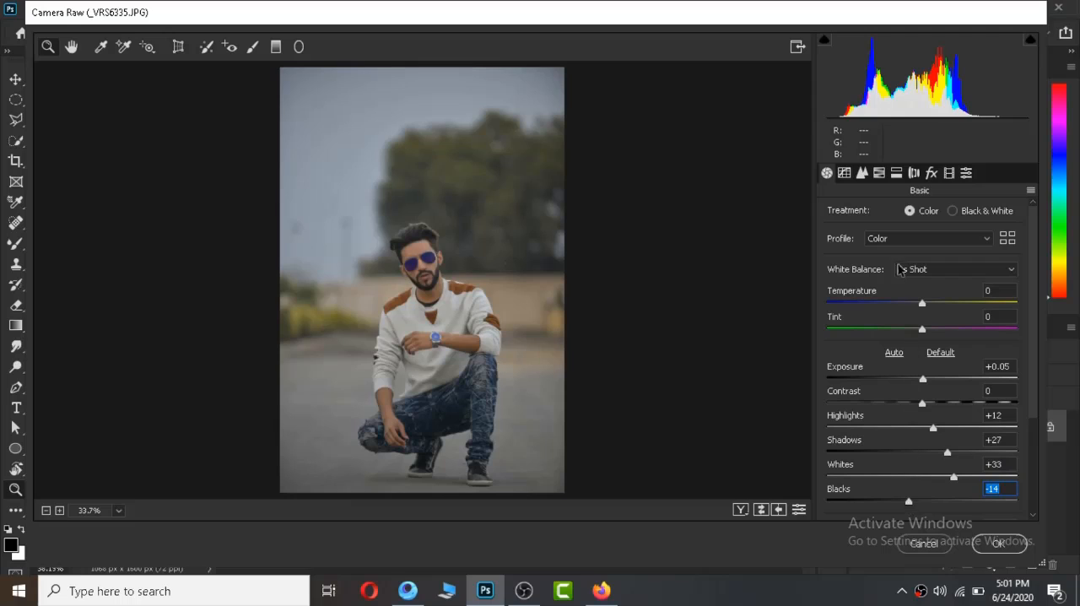
Raise the Oranges luminance slightly in the HSL adjustments and apply the Camera Raw filter.
click(878, 172)
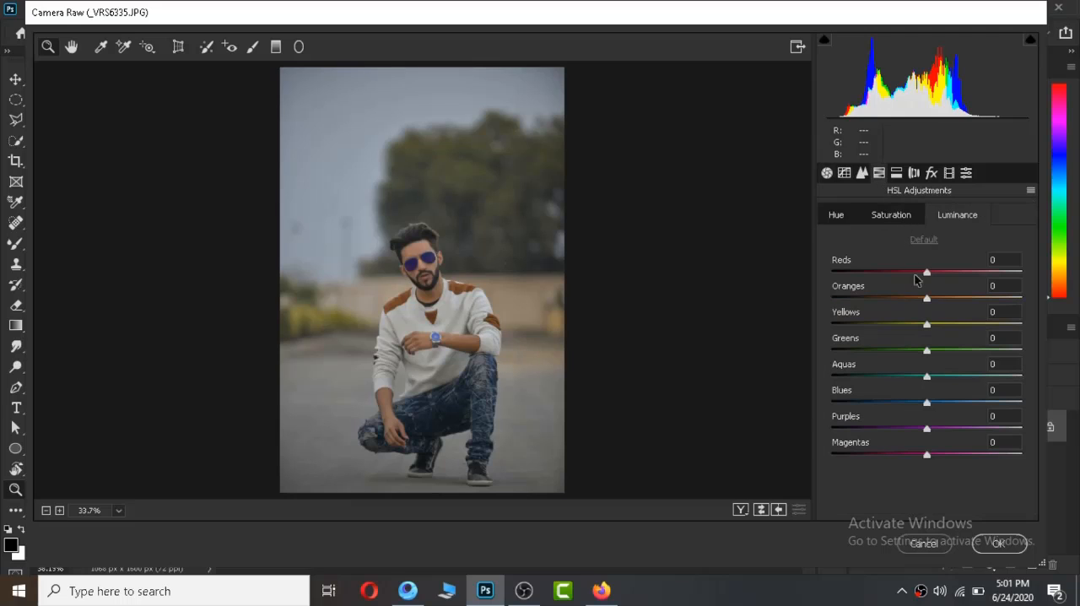
mouse_move(928, 300)
mouse_down()
mouse_move(958, 302)
mouse_move(936, 311)
mouse_up()
click(999, 542)
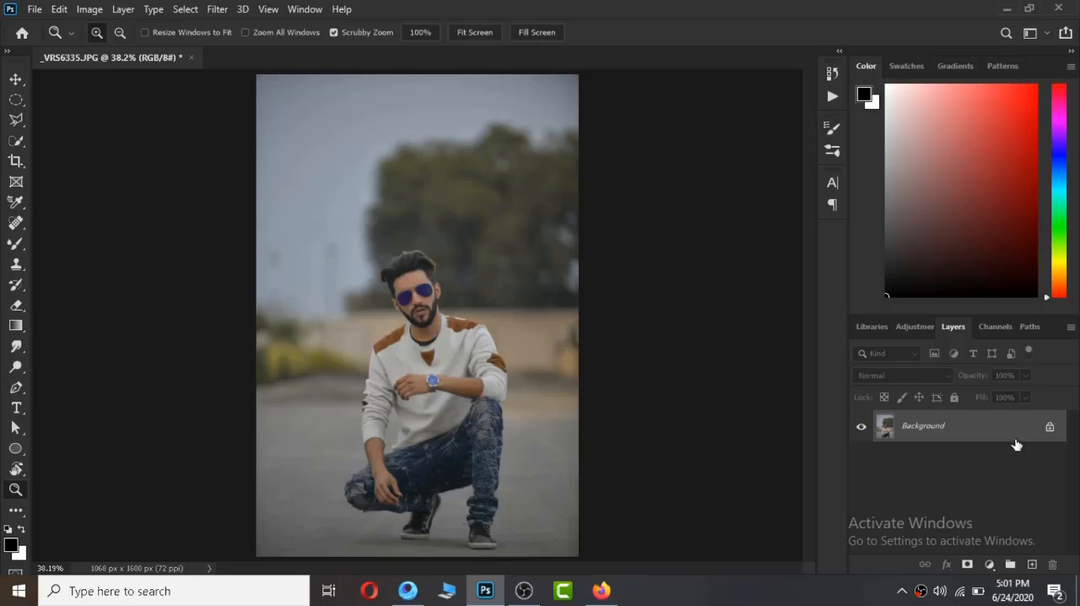
Duplicate the Background layer and open the Liquify filter on the copy.
drag(1015, 440, 1032, 564)
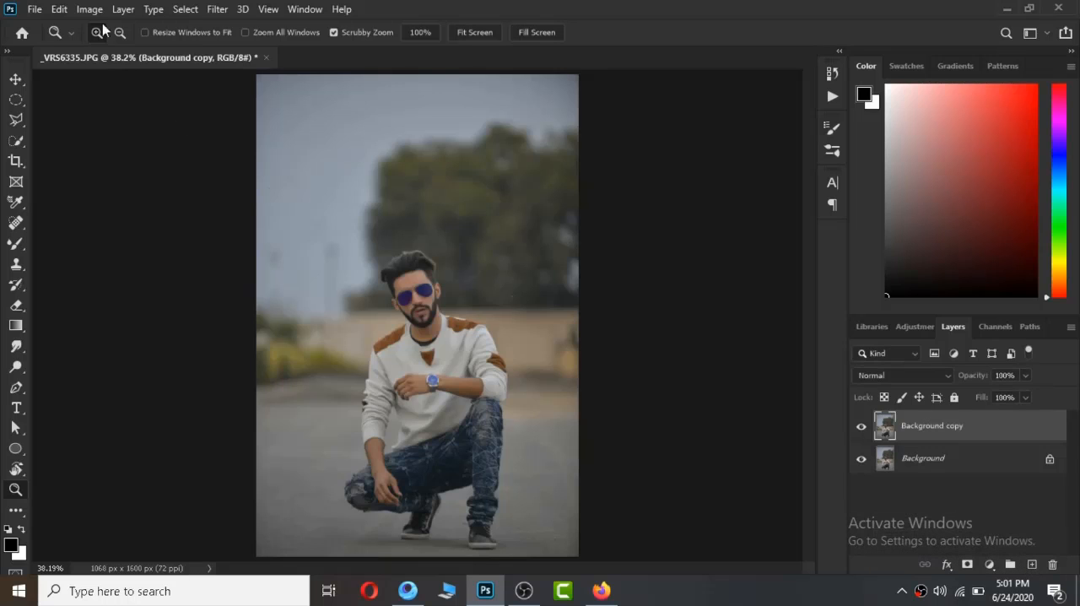
click(215, 9)
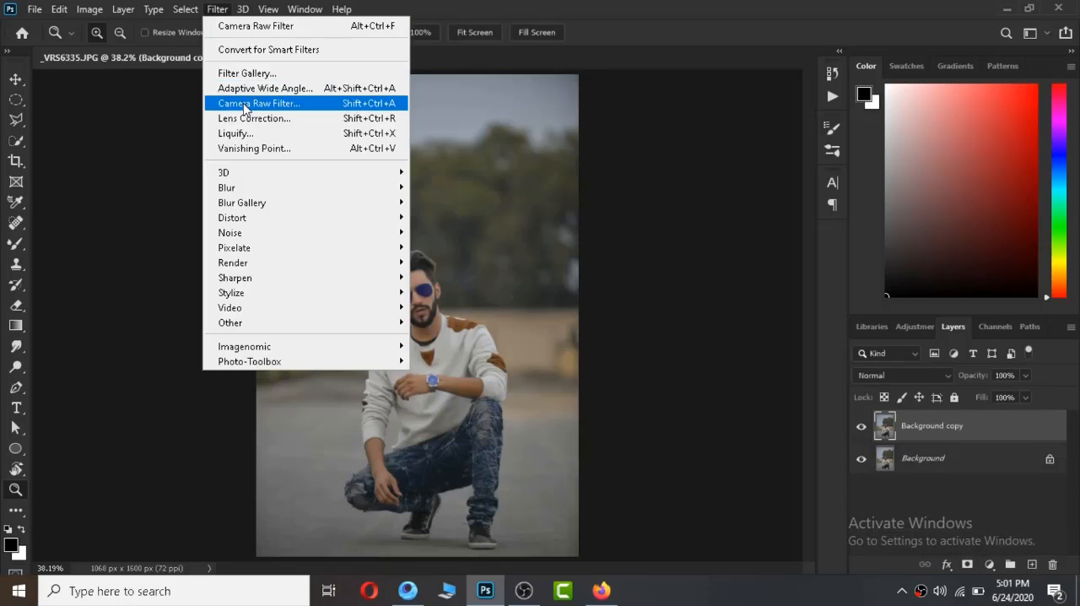
click(237, 135)
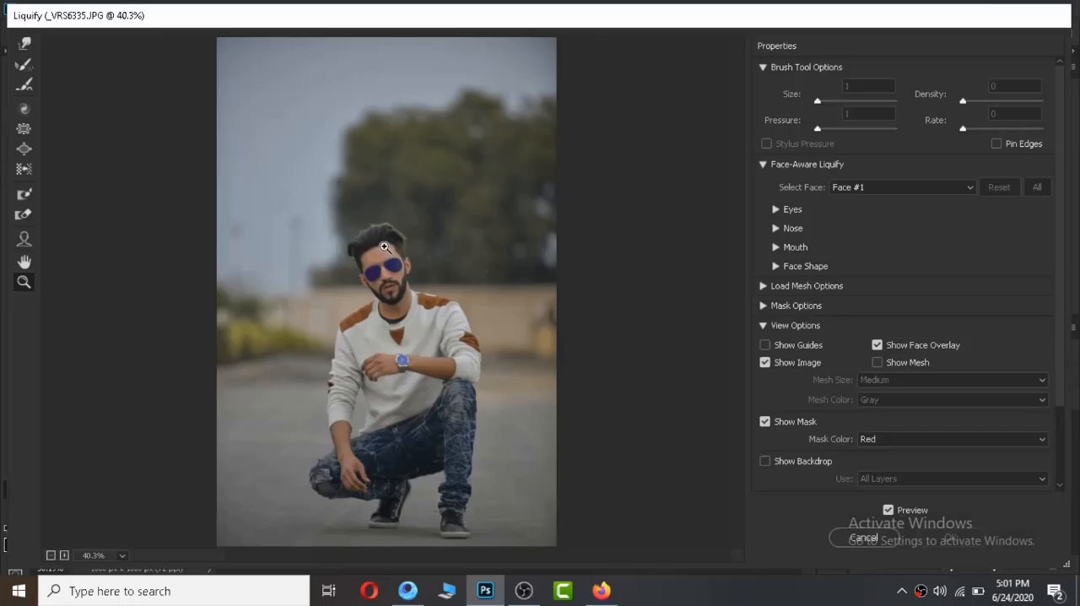
click(384, 246)
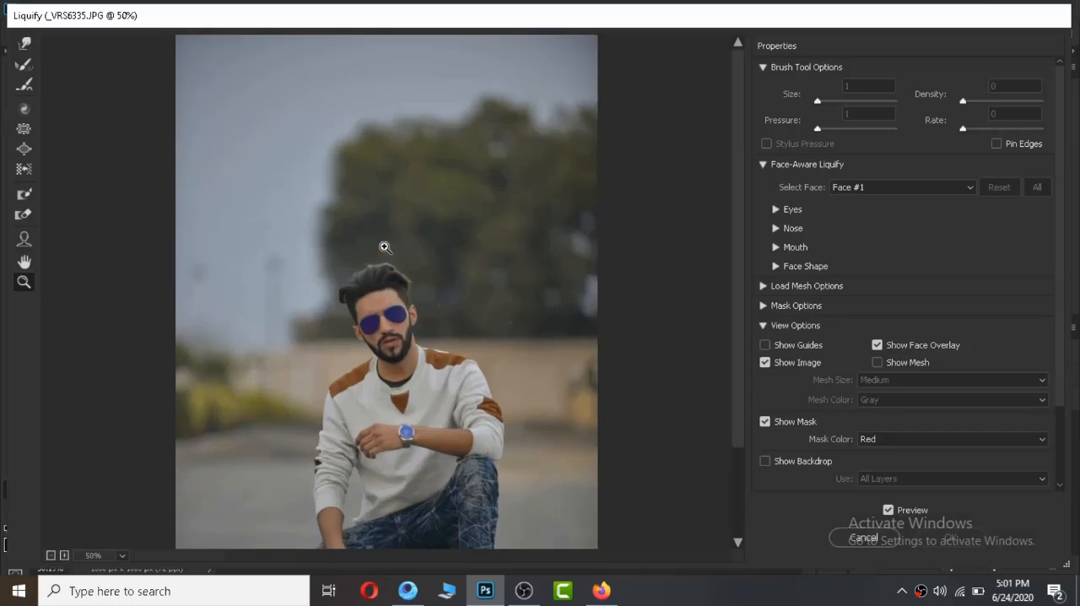
Choose the Forward Warp tool for the man's hair and reduce its brush size to 125.
click(381, 270)
drag(374, 330, 371, 262)
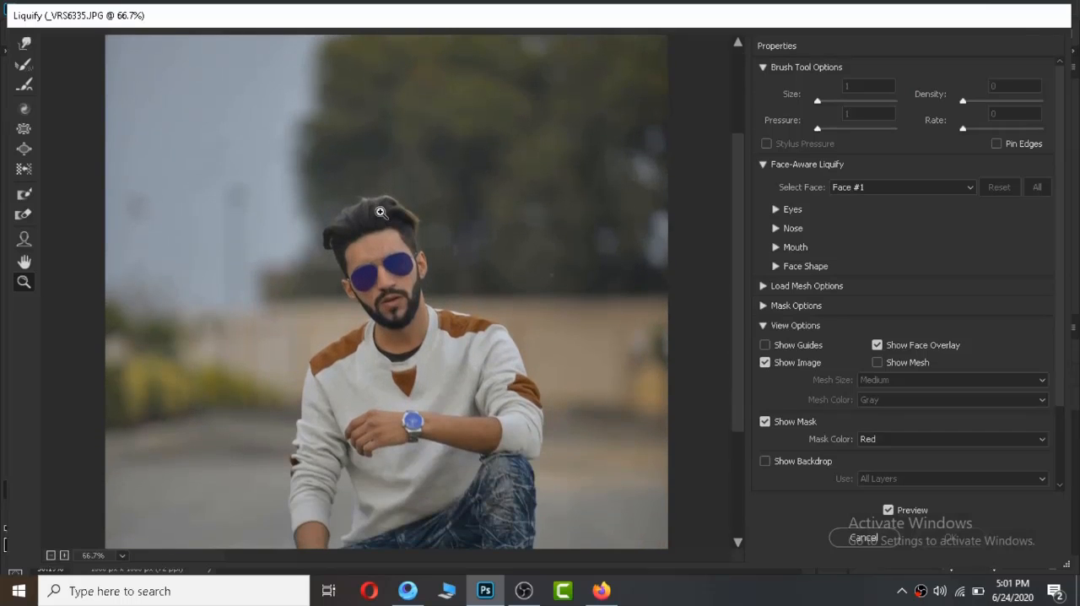
click(376, 230)
click(377, 229)
drag(384, 319, 388, 127)
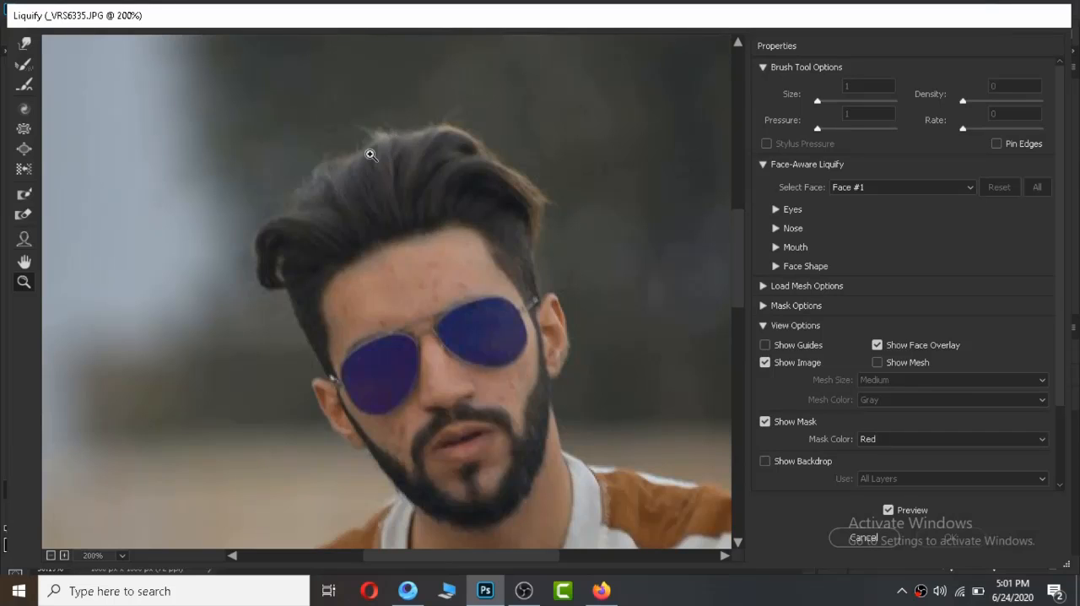
click(26, 44)
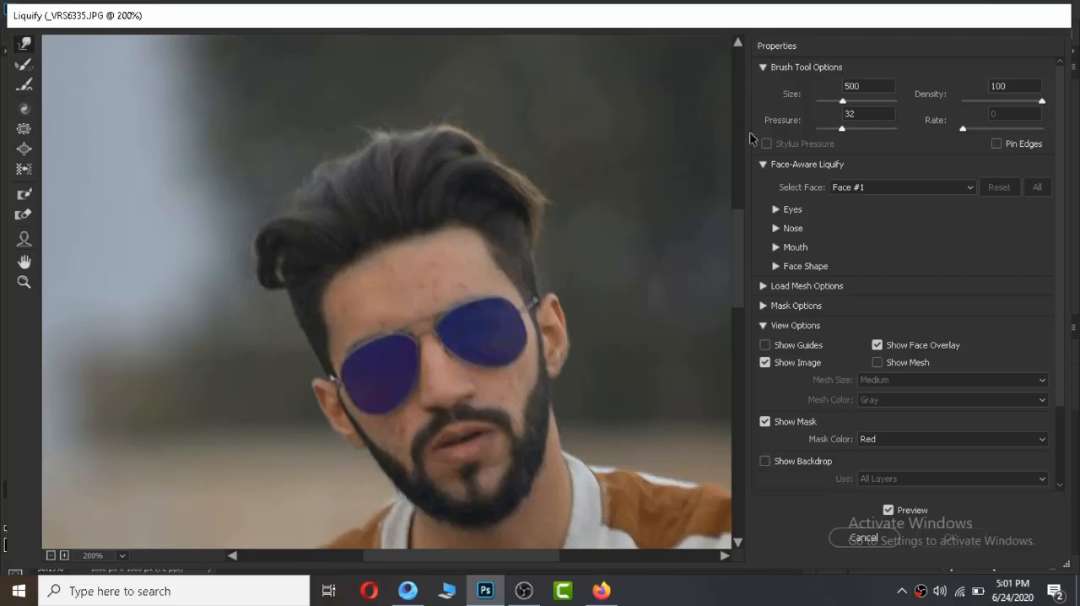
key(bracketleft)
key(bracketleft)
key(bracketleft)
key(bracketleft)
key(bracketleft)
key(bracketleft)
key(bracketleft)
key(bracketleft)
key(bracketleft)
key(bracketleft)
key(bracketleft)
key(bracketleft)
key(bracketleft)
key(bracketleft)
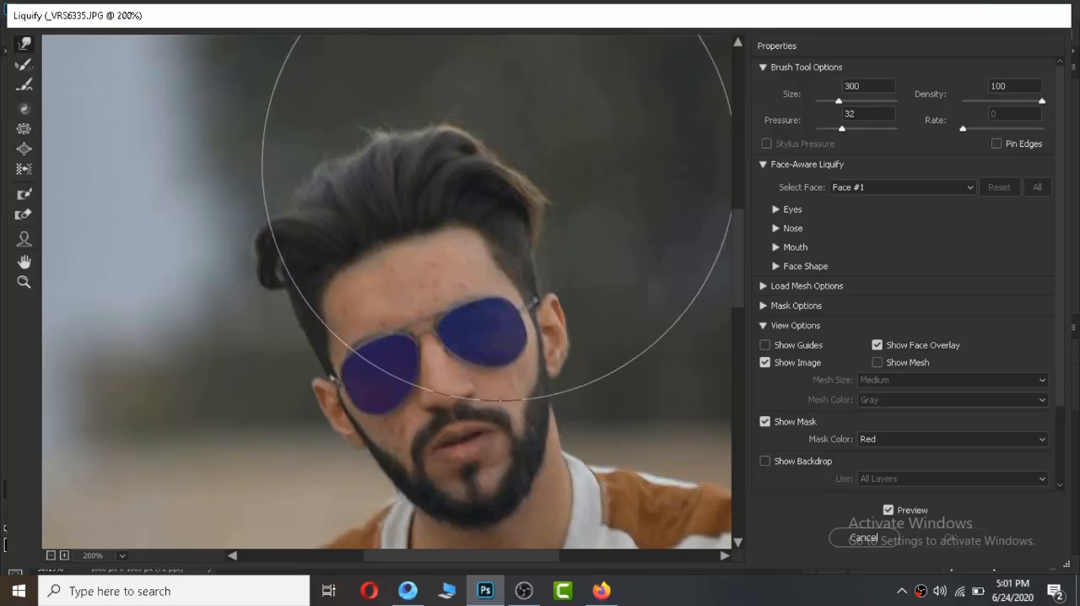
key(bracketleft)
key(bracketleft)
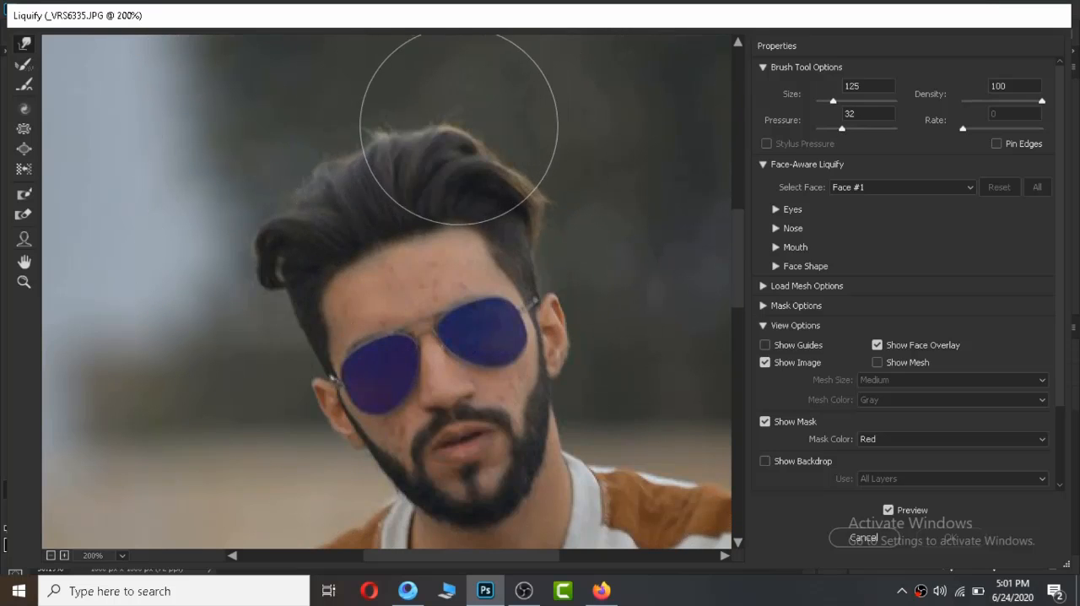
Warp the hair upward and outward for more volume, using brush size 100 for most strokes, and apply Liquify.
mouse_move(450, 118)
mouse_down()
mouse_move(362, 150)
mouse_move(349, 138)
mouse_move(345, 90)
mouse_move(335, 120)
mouse_up()
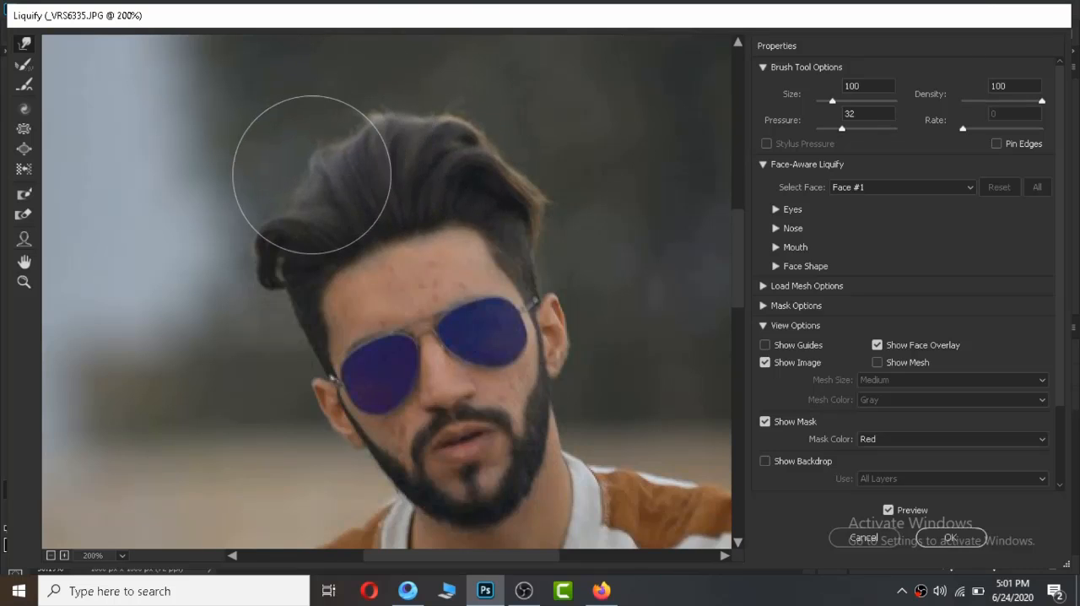
drag(311, 174, 278, 137)
mouse_move(262, 193)
mouse_down()
mouse_move(227, 178)
mouse_move(332, 181)
mouse_move(315, 153)
mouse_move(358, 163)
mouse_move(359, 136)
mouse_move(466, 165)
mouse_move(448, 150)
mouse_move(478, 117)
mouse_move(530, 150)
mouse_up()
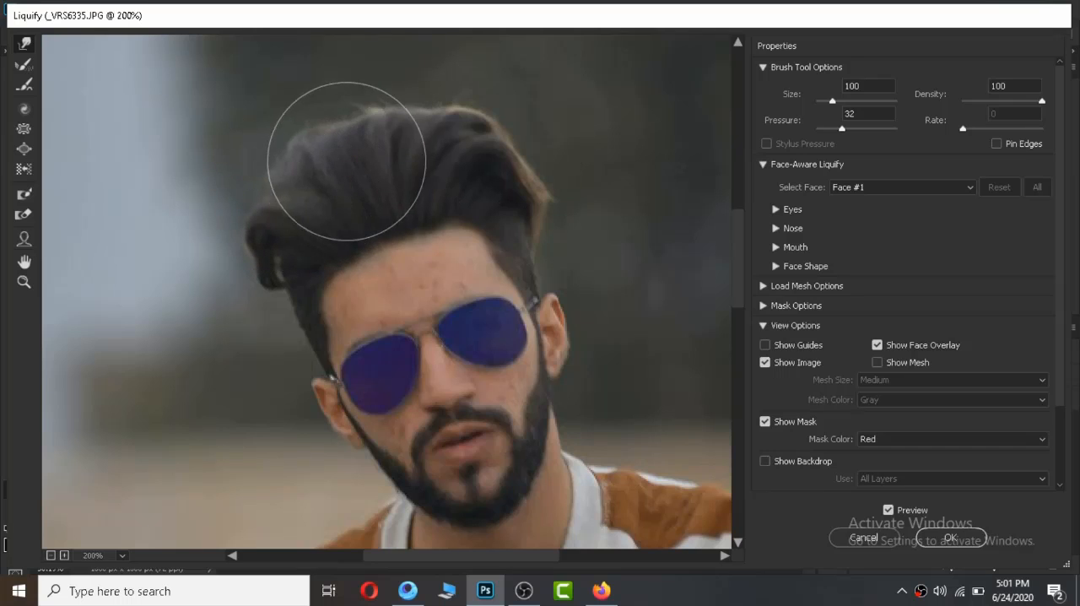
mouse_move(343, 154)
mouse_down()
mouse_move(345, 108)
mouse_move(411, 130)
mouse_move(420, 63)
mouse_up()
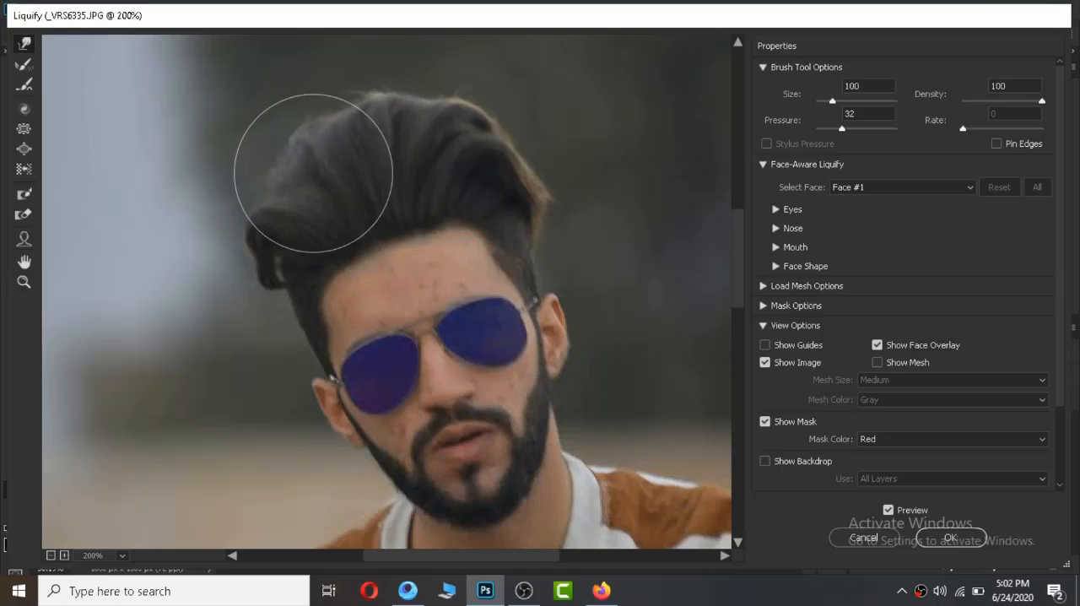
drag(367, 86, 410, 96)
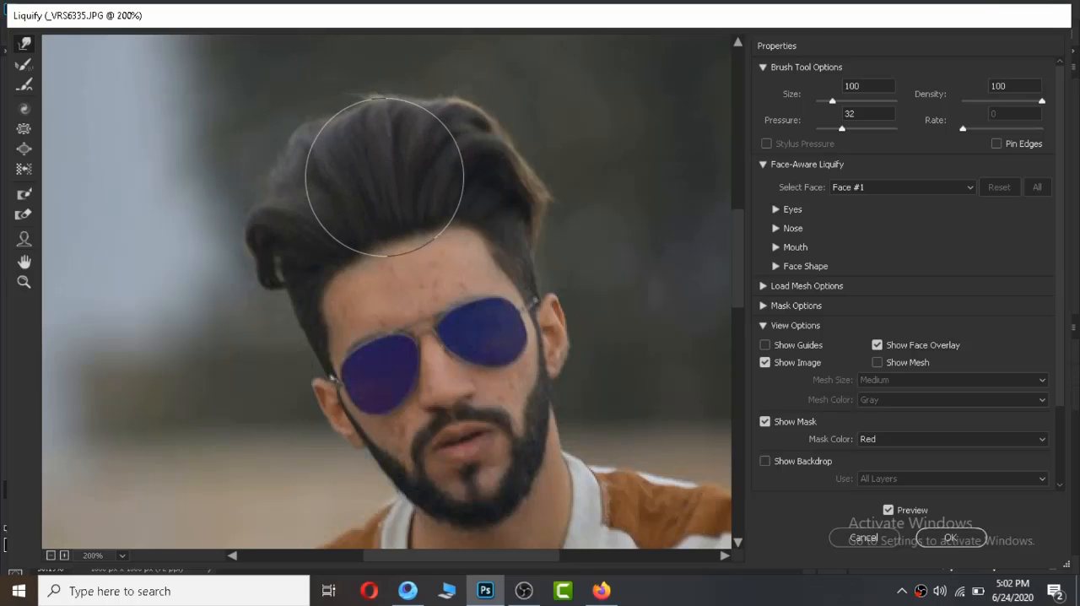
key(z)
right_click(390, 160)
click(427, 315)
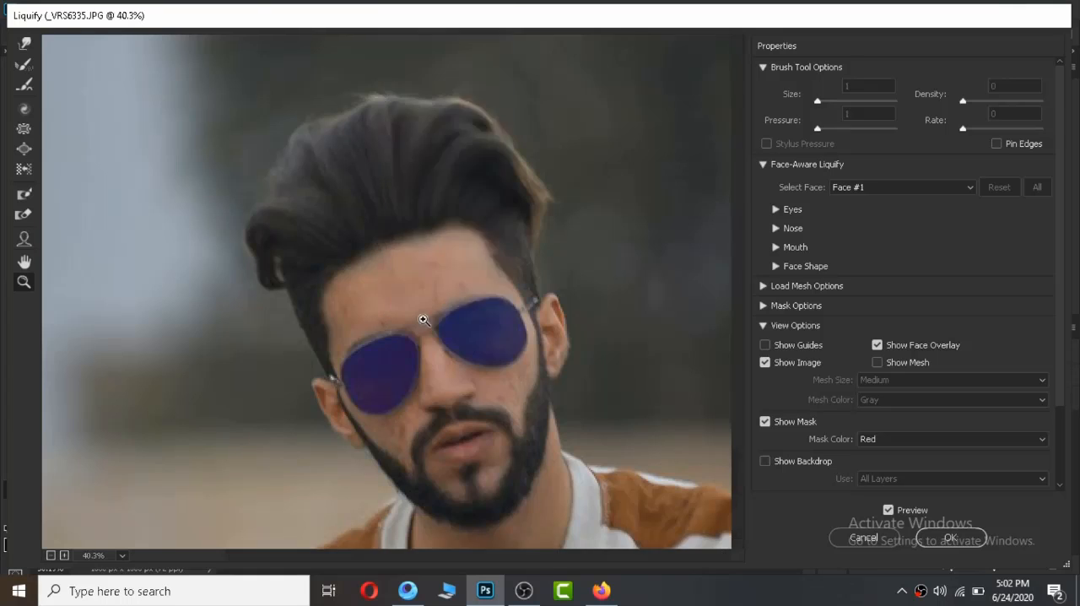
click(962, 542)
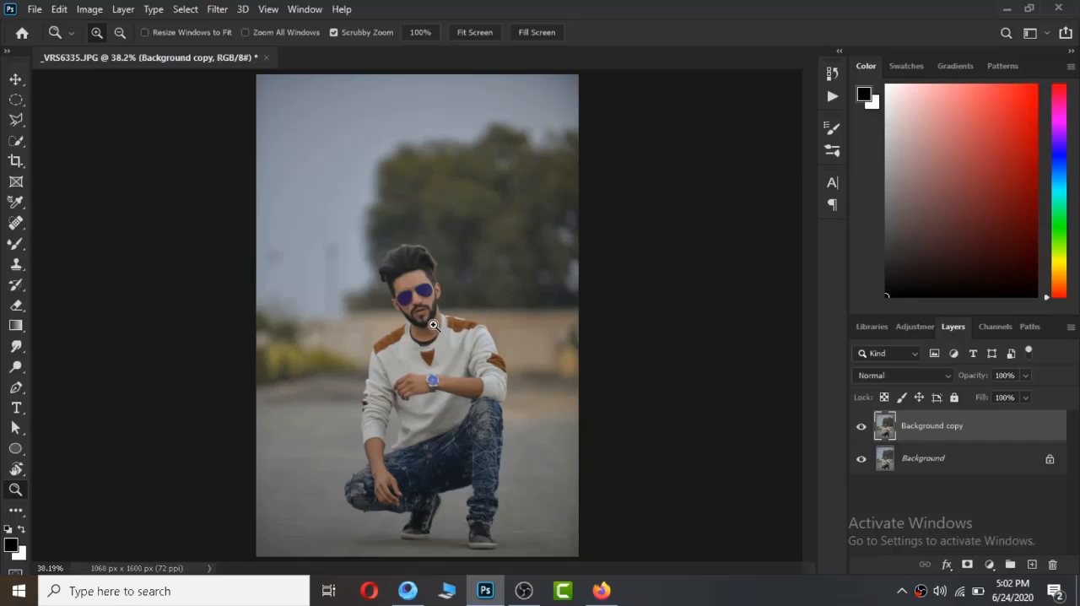
Merge the visible layers and duplicate the resulting Background layer.
right_click(1001, 431)
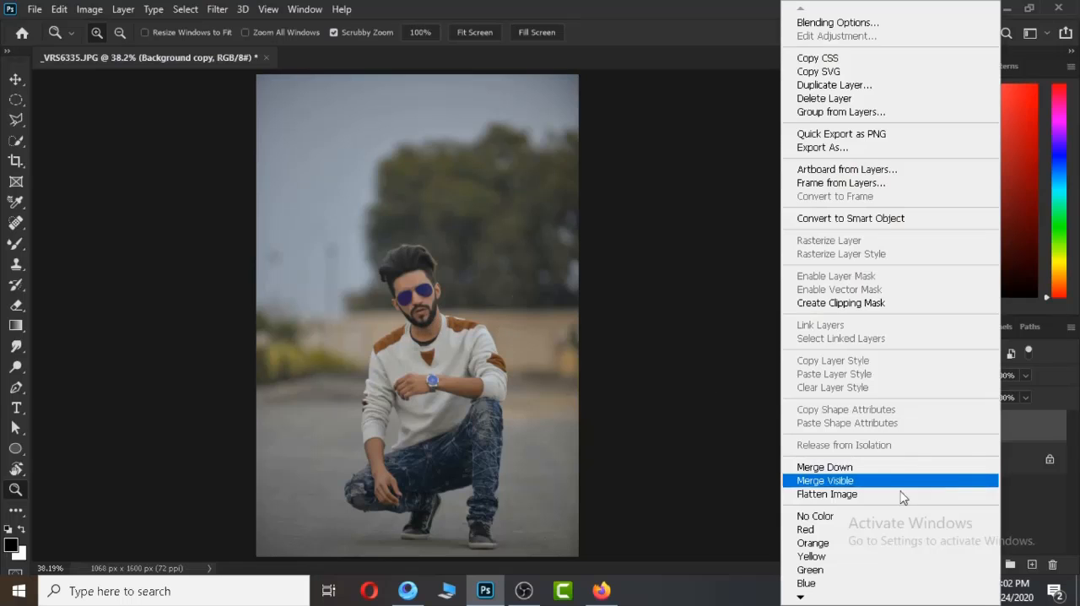
click(902, 483)
drag(1035, 434, 1032, 565)
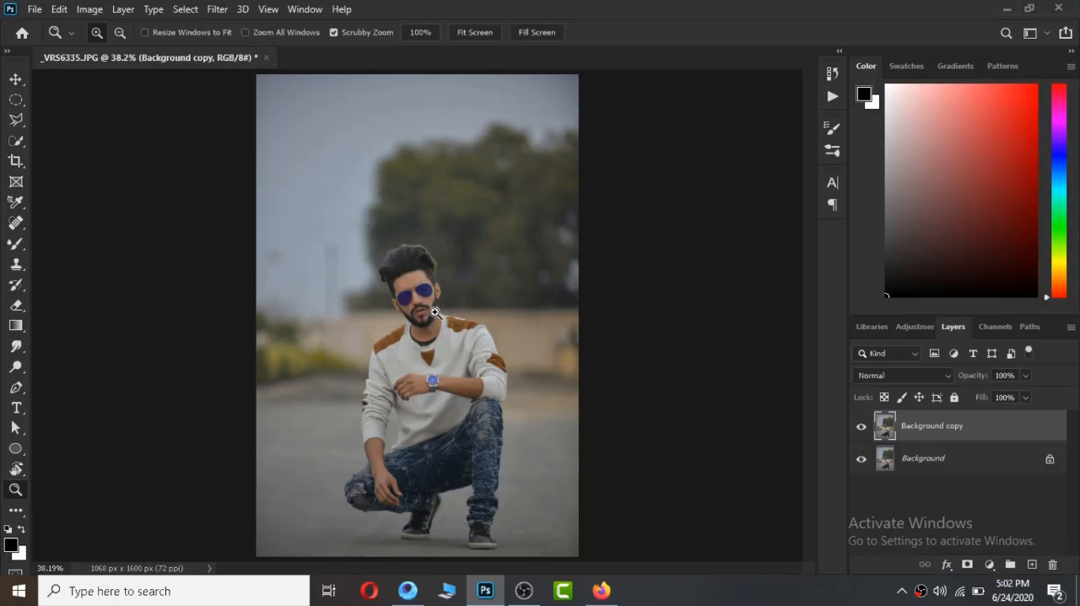
Set up the Mixer Brush for the face skin with Wet 18%, Load 50%, Mix 90% and Flow 100%.
drag(414, 309, 535, 401)
key(space)
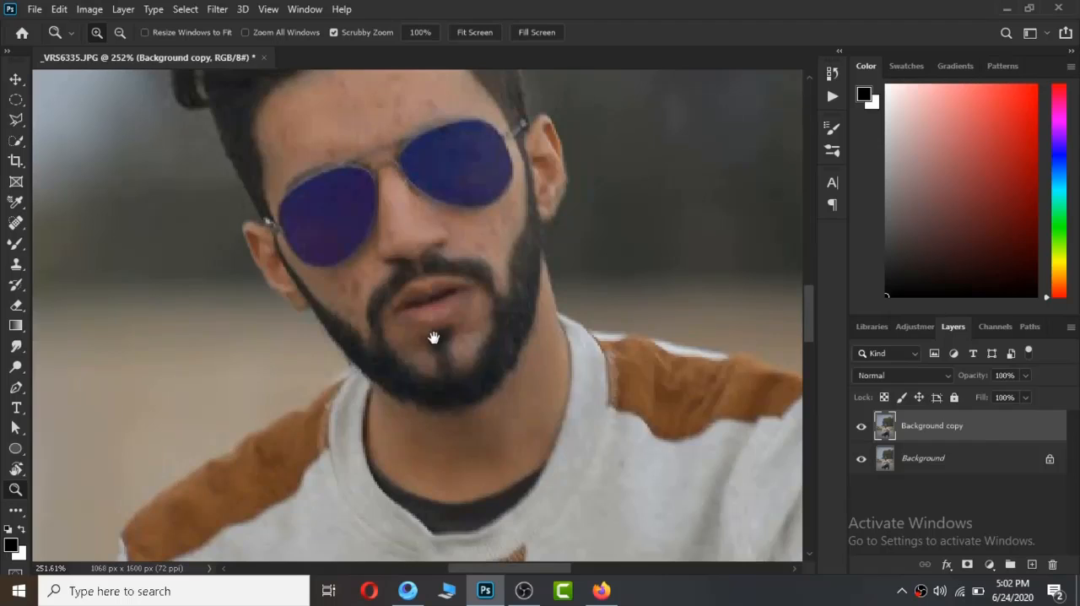
drag(434, 338, 463, 433)
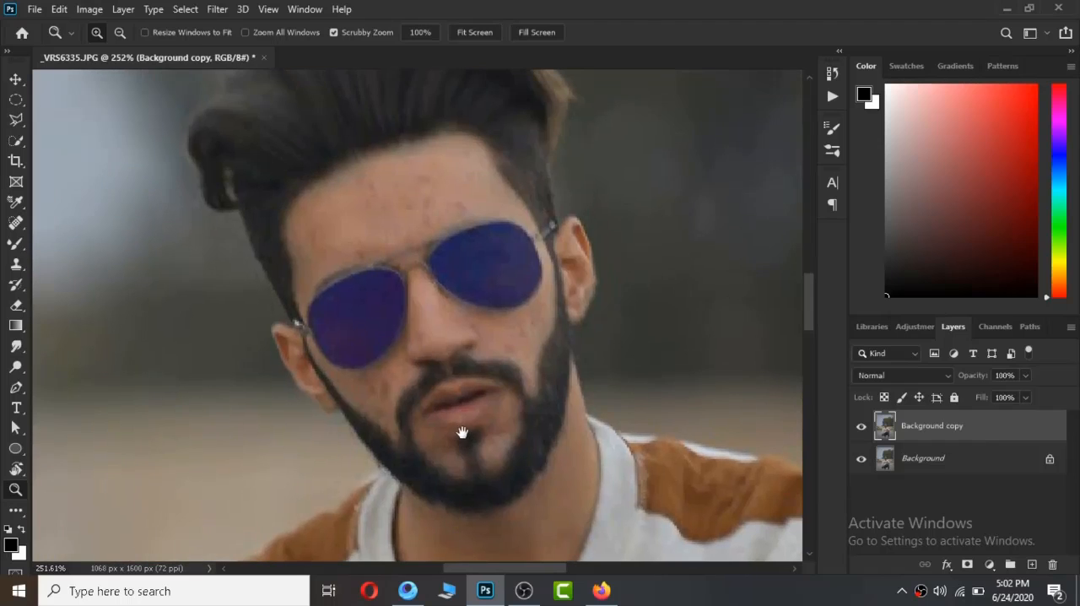
click(13, 251)
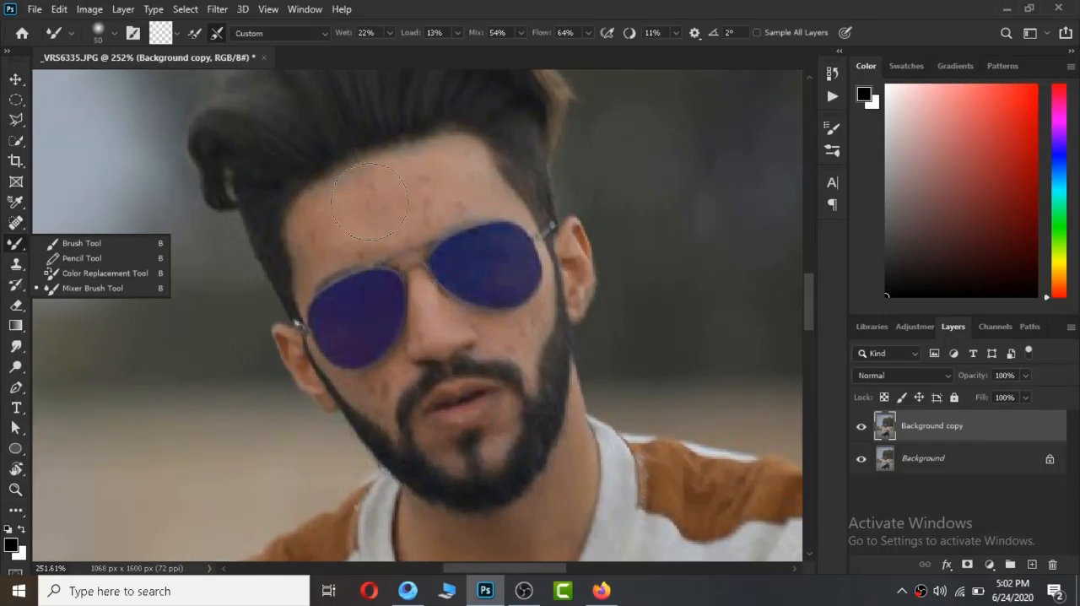
key(bracketleft)
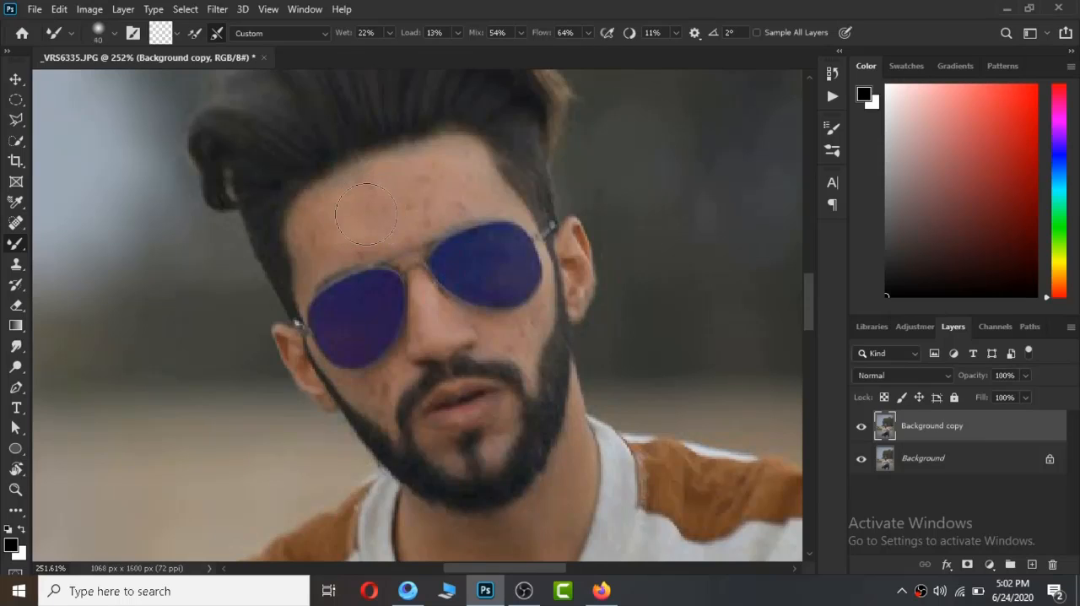
drag(346, 39, 344, 40)
click(364, 34)
double_click(365, 34)
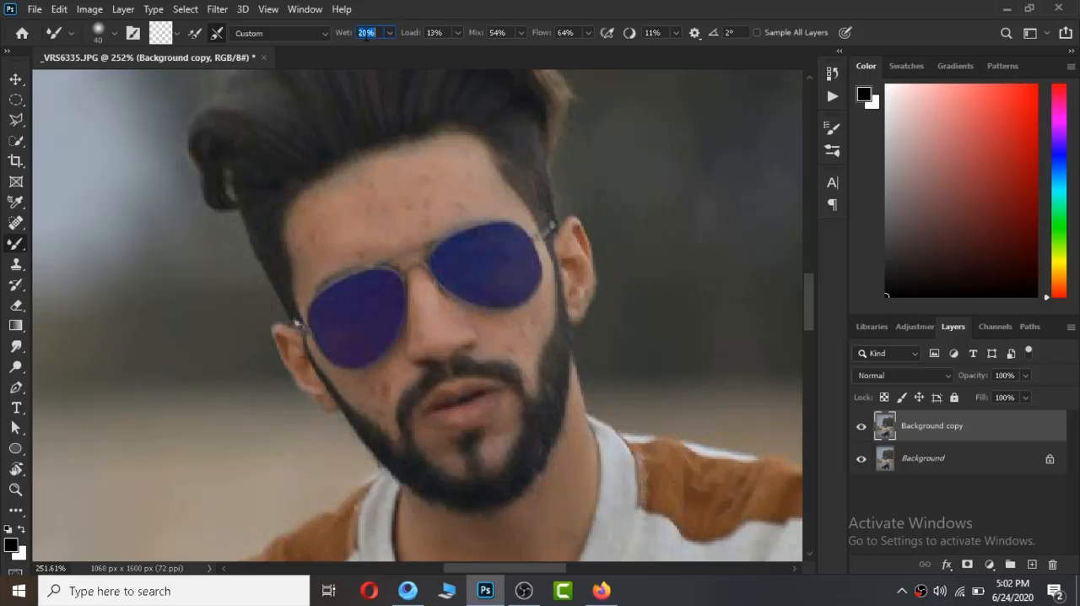
text(15)
click(492, 32)
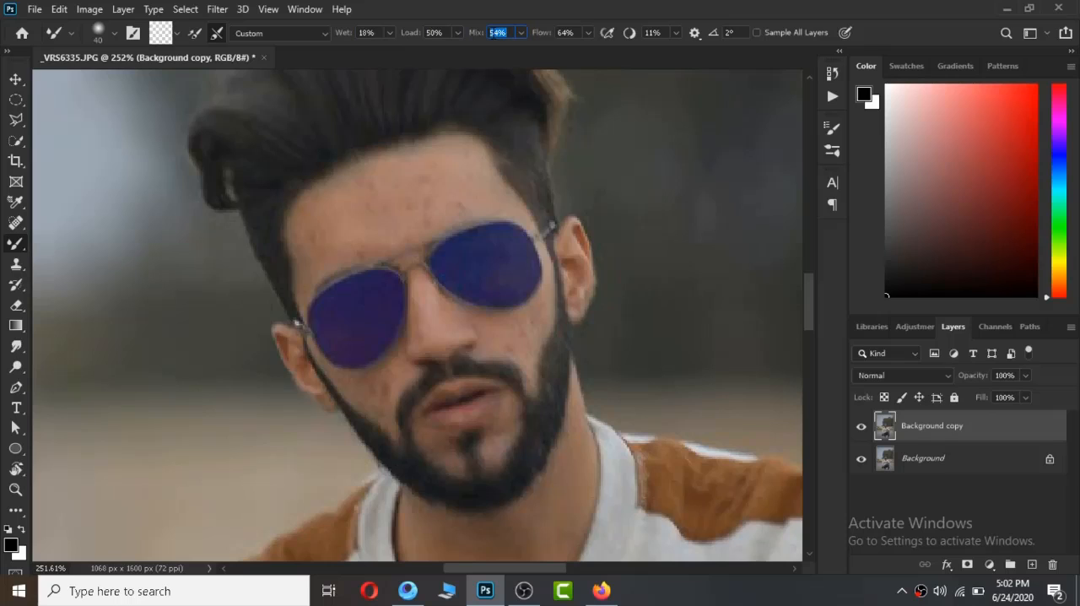
text(9)
click(561, 32)
text(10)
Blend away the blemishes on the forehead and nose with the Mixer Brush, varying the brush size to suit each area.
mouse_move(449, 180)
mouse_down()
mouse_move(401, 199)
mouse_move(420, 202)
mouse_move(427, 189)
mouse_move(370, 202)
mouse_move(338, 220)
mouse_move(405, 205)
mouse_move(336, 240)
mouse_move(346, 226)
mouse_move(388, 229)
mouse_move(471, 185)
mouse_move(439, 173)
mouse_move(425, 190)
mouse_move(446, 196)
mouse_up()
key(bracketleft)
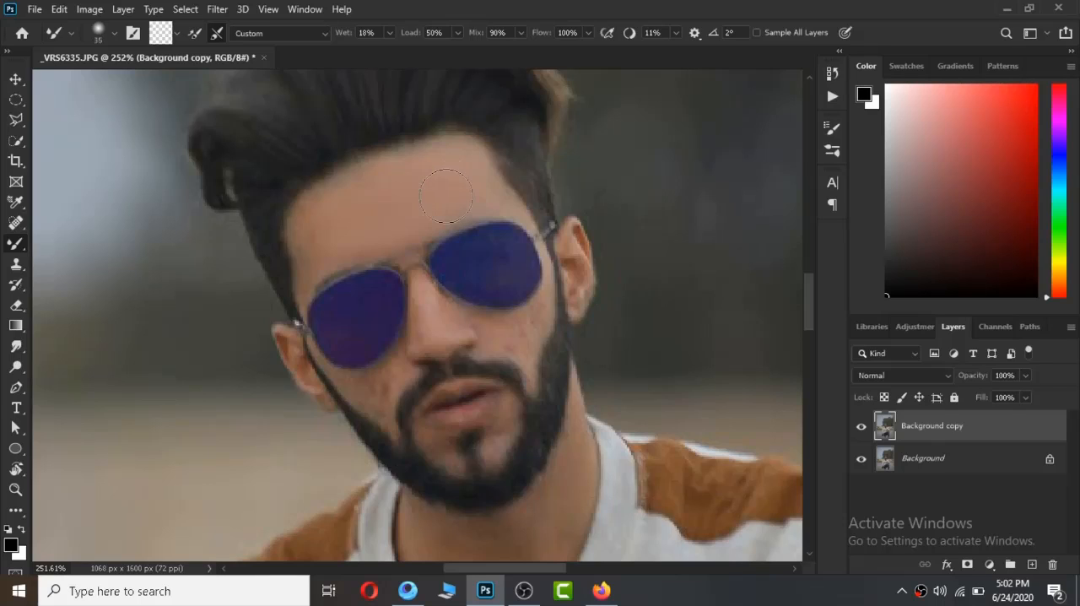
key(bracketleft)
key(bracketleft)
key(bracketleft)
key(bracketright)
key(bracketright)
key(bracketleft)
key(bracketleft)
key(bracketleft)
key(bracketright)
Smooth the skin on both cheeks and around the mouth and chin with small Mixer Brush sizes, down to 10.
key(bracketleft)
key(bracketleft)
key(bracketright)
key(bracketright)
key(bracketright)
key(bracketleft)
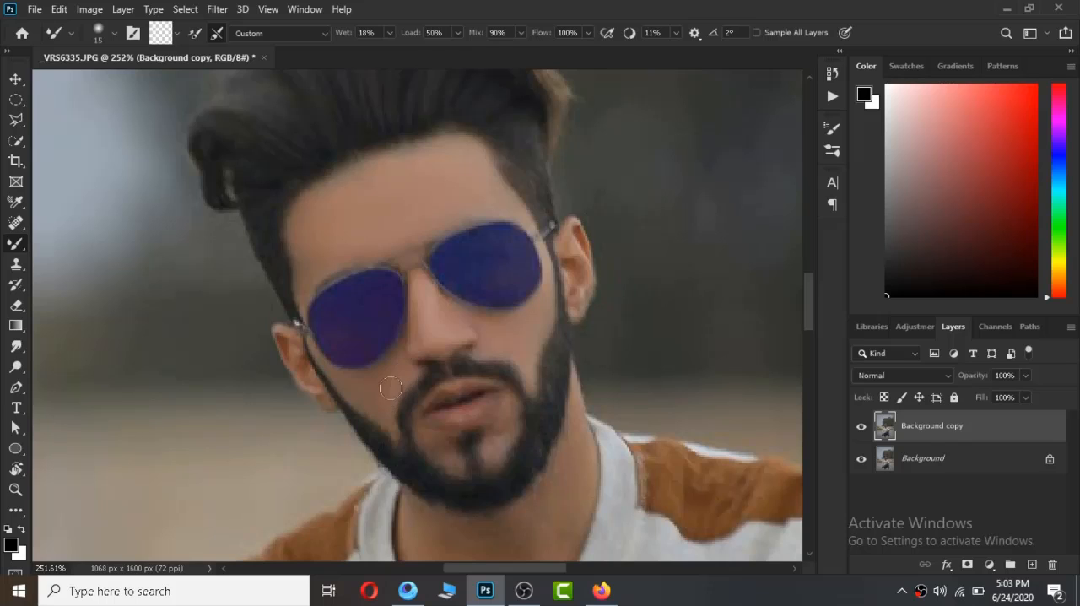
key(bracketleft)
key(bracketright)
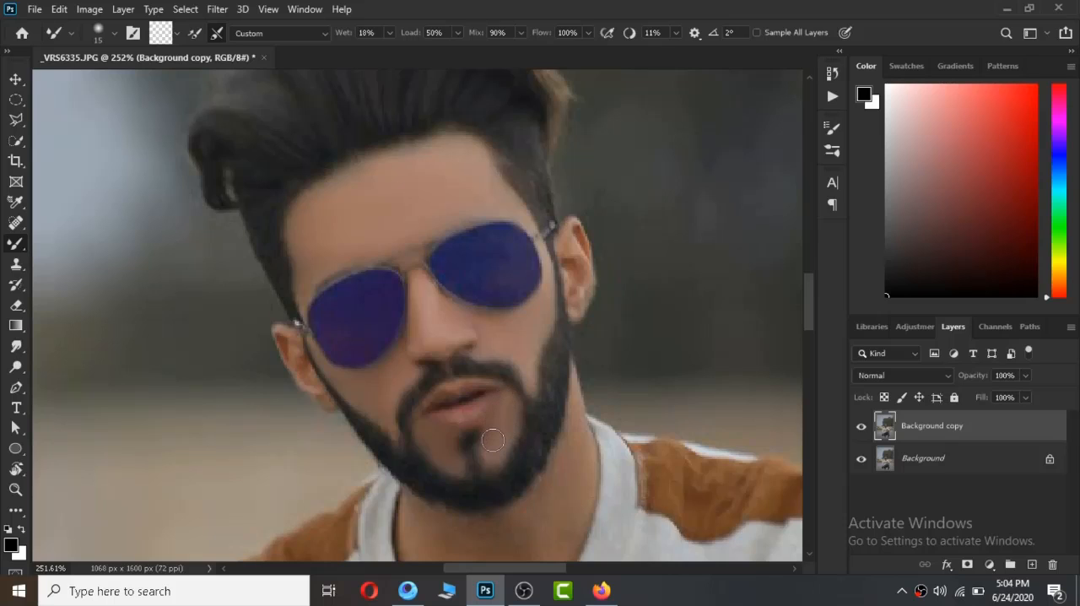
key(bracketleft)
key(bracketleft)
Smooth the skin on the front of the neck with the Mixer Brush enlarged to size 30.
drag(374, 372, 381, 129)
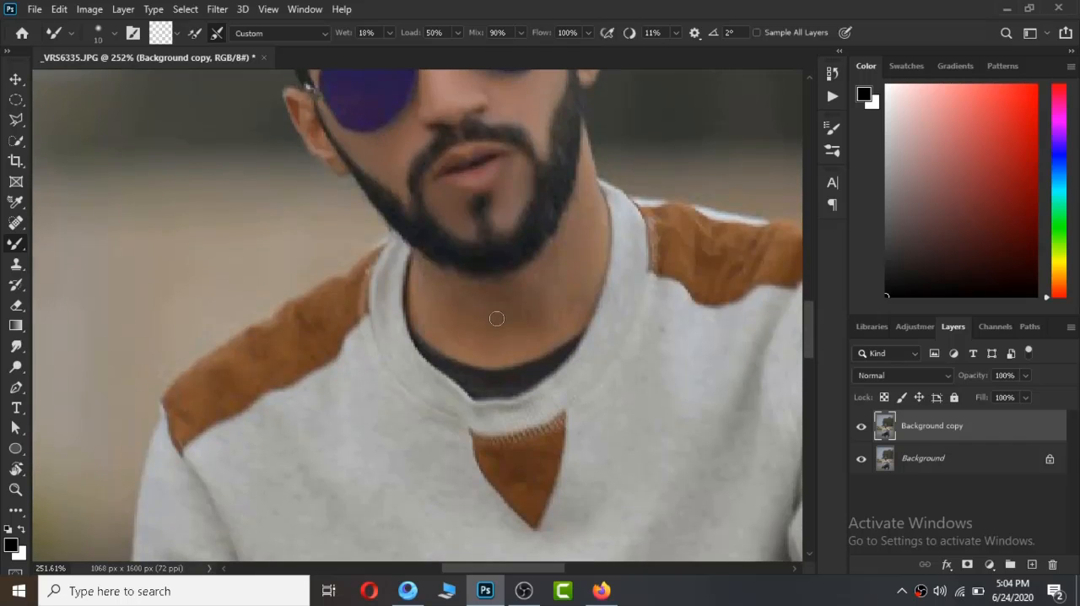
key(bracketright)
key(bracketright)
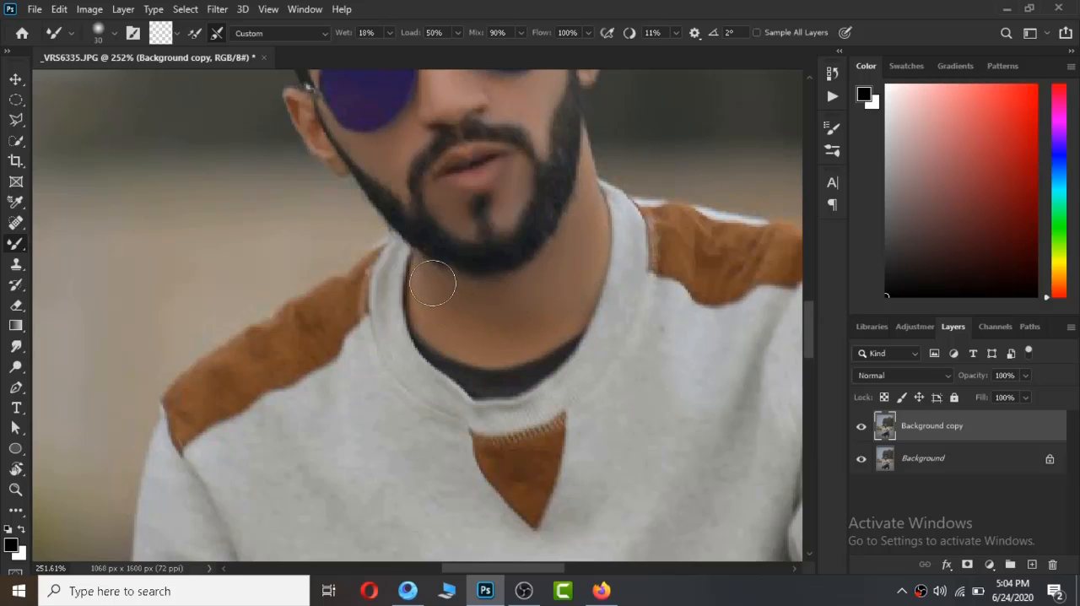
Blend the narrow strip of neck skin below the ear with a smaller Mixer Brush and fit the photo to the screen.
drag(557, 279, 504, 393)
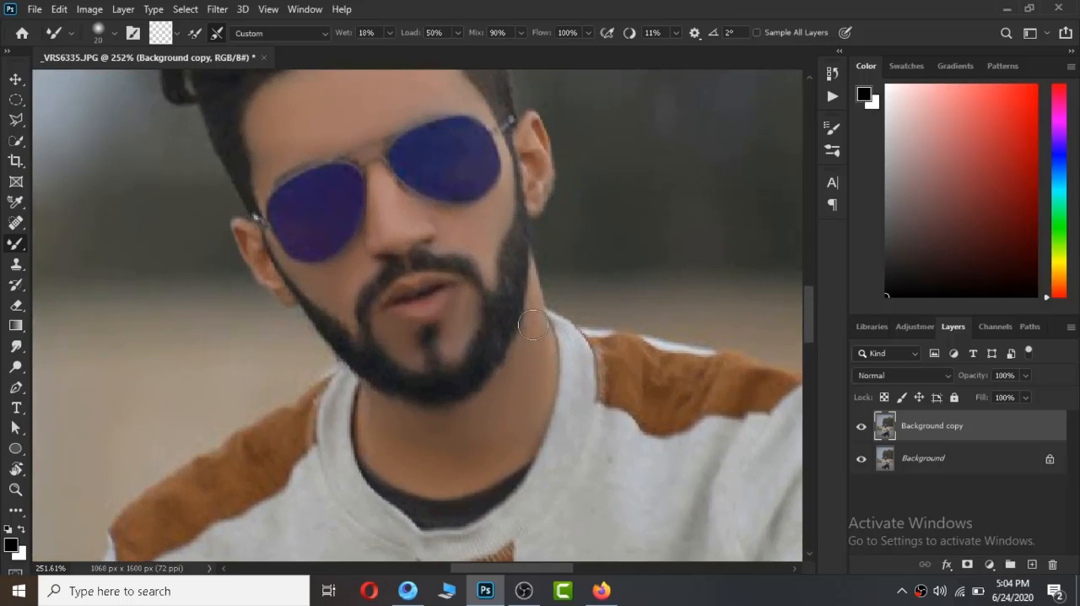
key(bracketleft)
key(bracketleft)
key(bracketleft)
drag(535, 298, 533, 277)
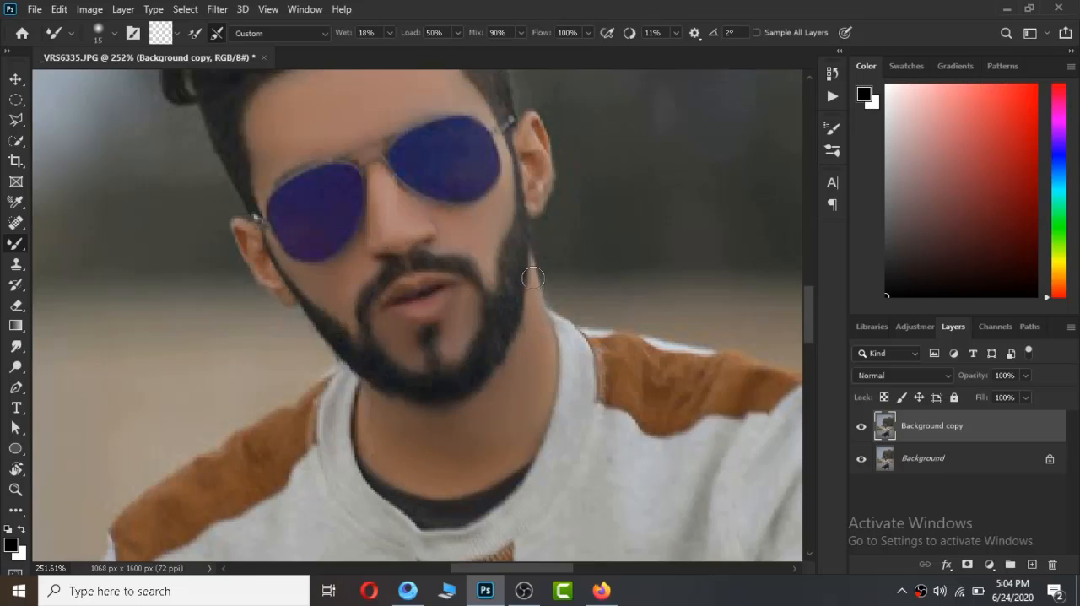
key(z)
right_click(498, 377)
click(533, 385)
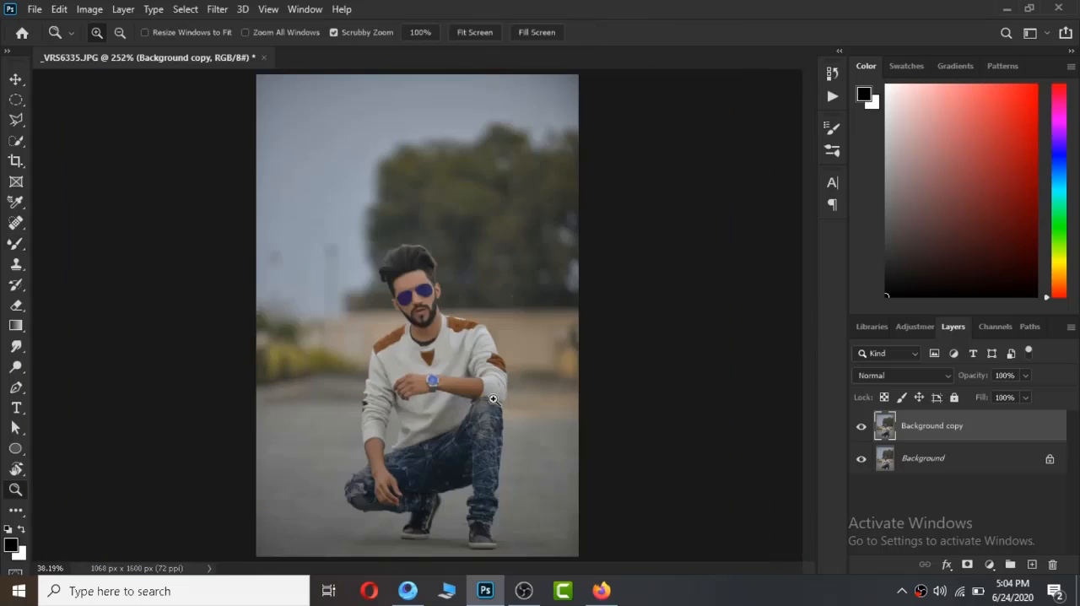
Smooth the skin of the forearm wearing the watch with the Mixer Brush at size 35.
drag(460, 418, 423, 253)
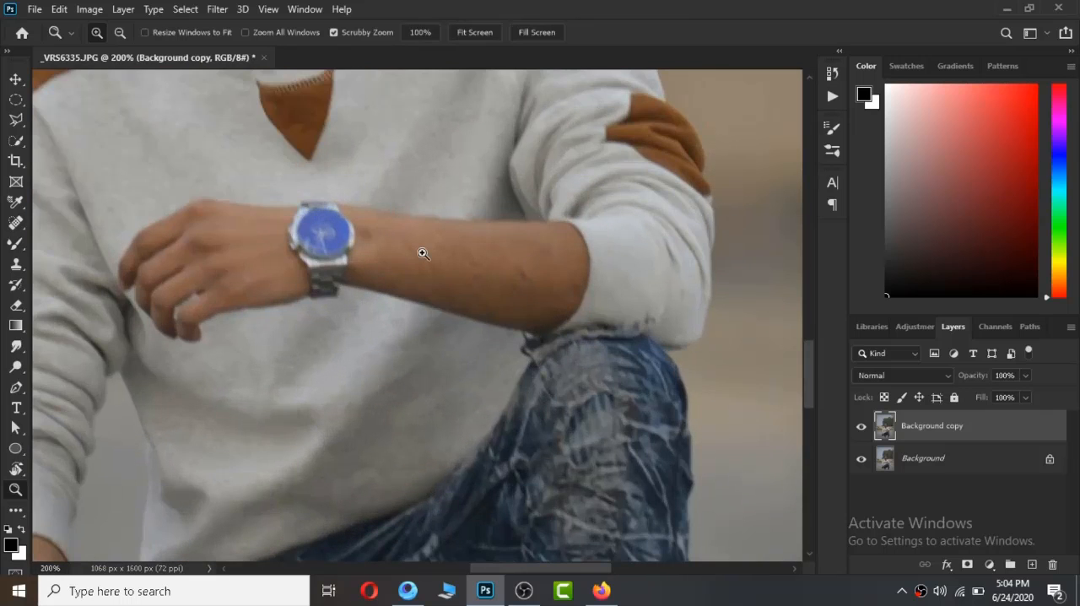
key(b)
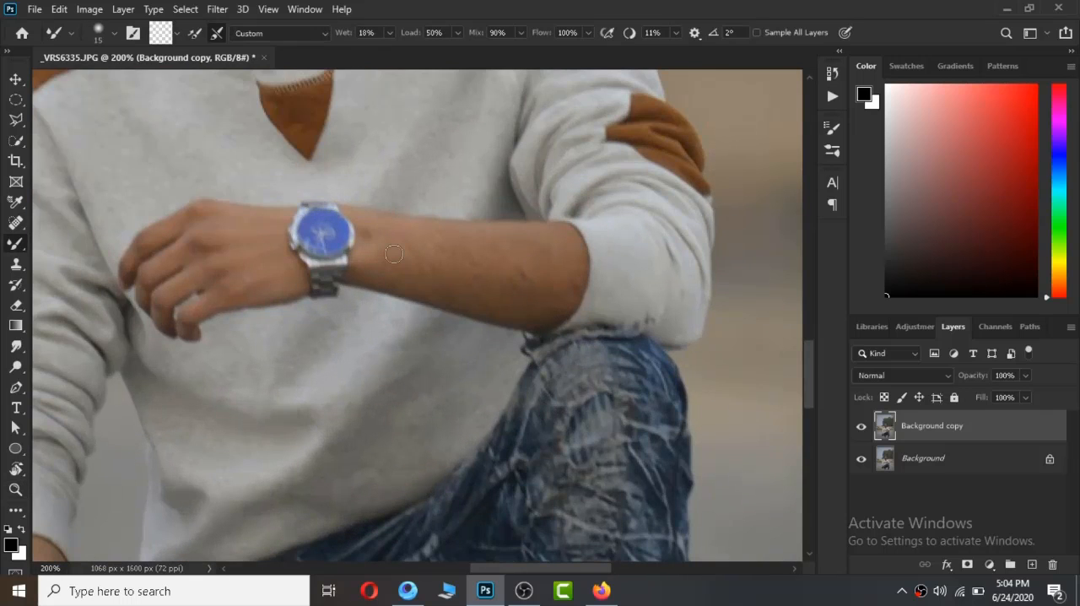
key(bracketright)
key(bracketright)
key(bracketright)
key(bracketright)
mouse_move(540, 239)
mouse_down()
mouse_move(536, 268)
mouse_move(562, 264)
mouse_move(565, 280)
mouse_move(571, 269)
mouse_move(546, 315)
mouse_move(550, 288)
mouse_move(530, 301)
mouse_move(487, 300)
mouse_move(535, 286)
mouse_move(469, 288)
mouse_move(508, 290)
mouse_move(482, 293)
mouse_move(381, 274)
mouse_move(378, 238)
mouse_up()
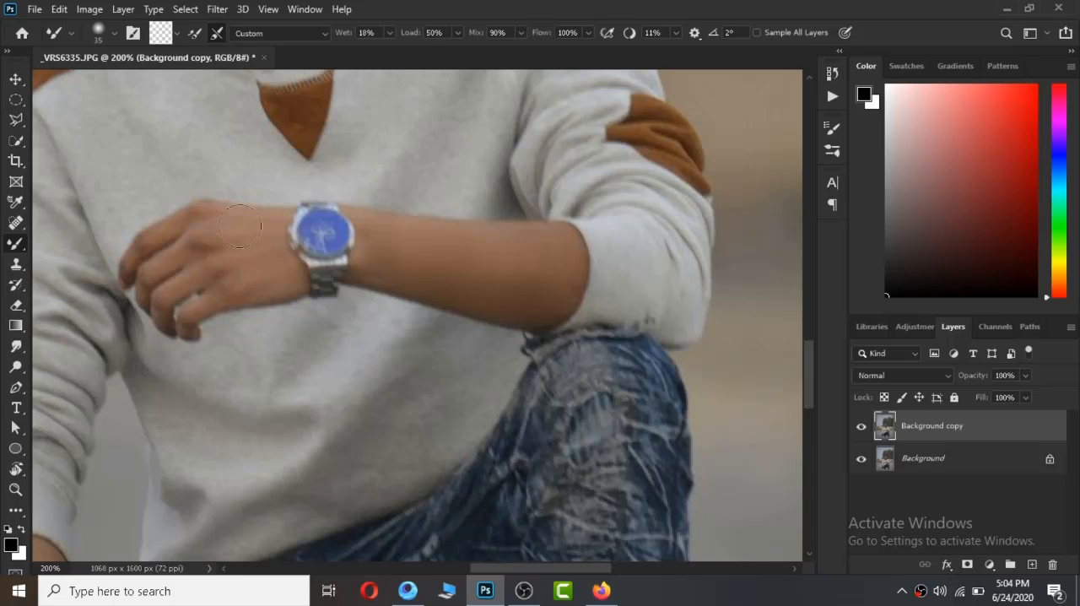
Smooth the skin of the lowered forearm and hand at the knee with the Mixer Brush and fit the photo on screen.
key(space)
drag(212, 265, 661, 271)
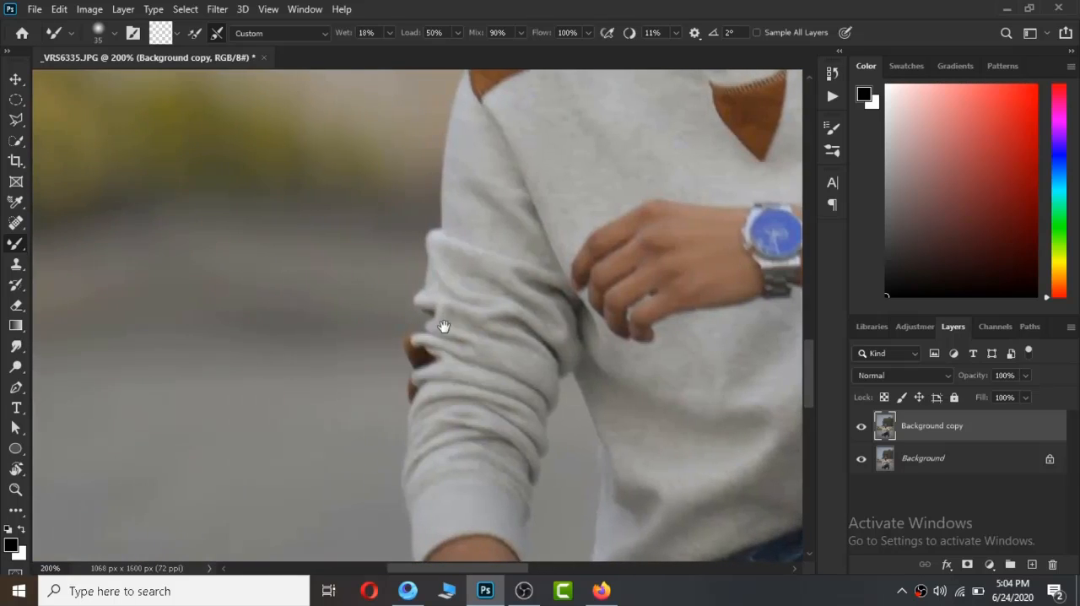
drag(447, 509, 458, 203)
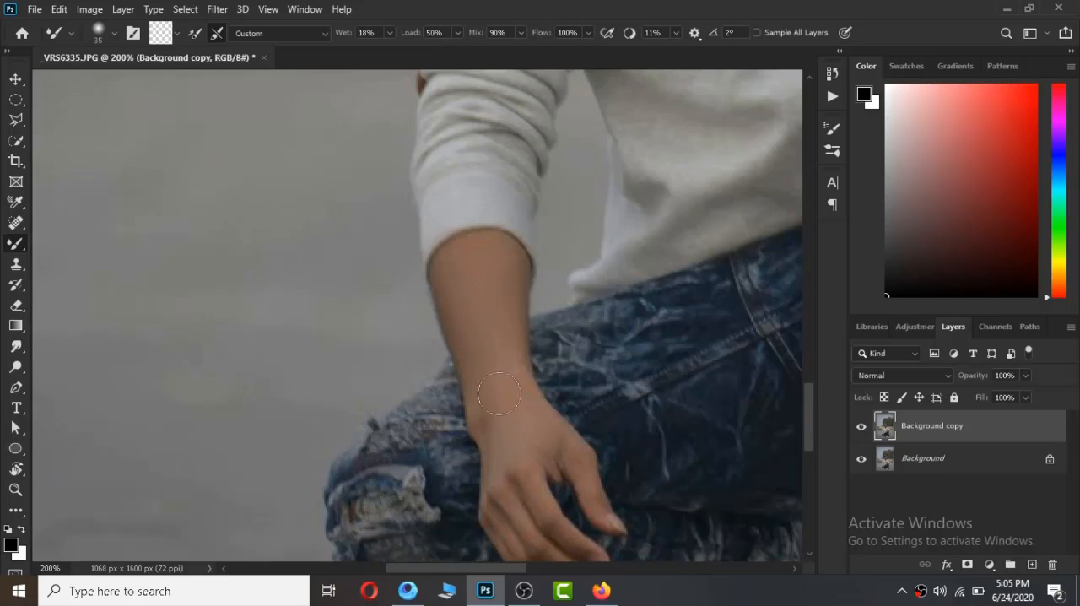
drag(542, 455, 515, 331)
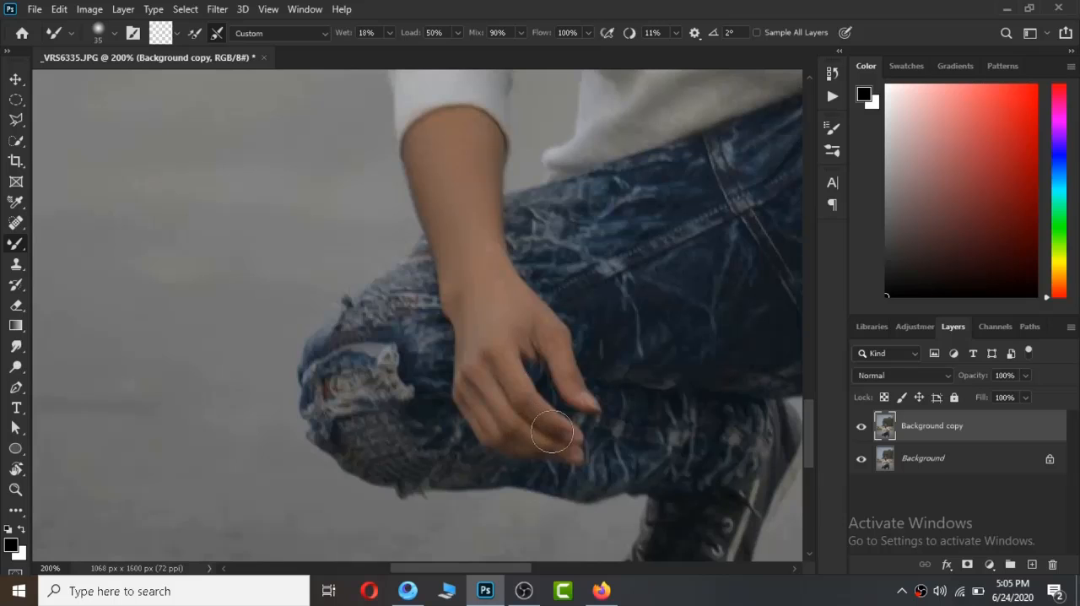
key(z)
right_click(515, 308)
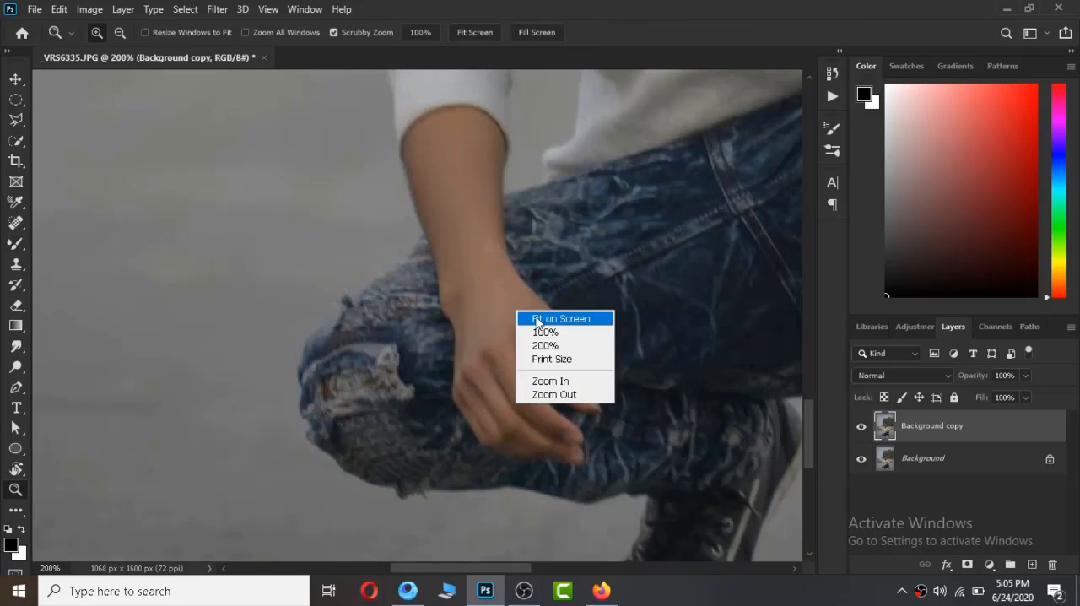
click(532, 316)
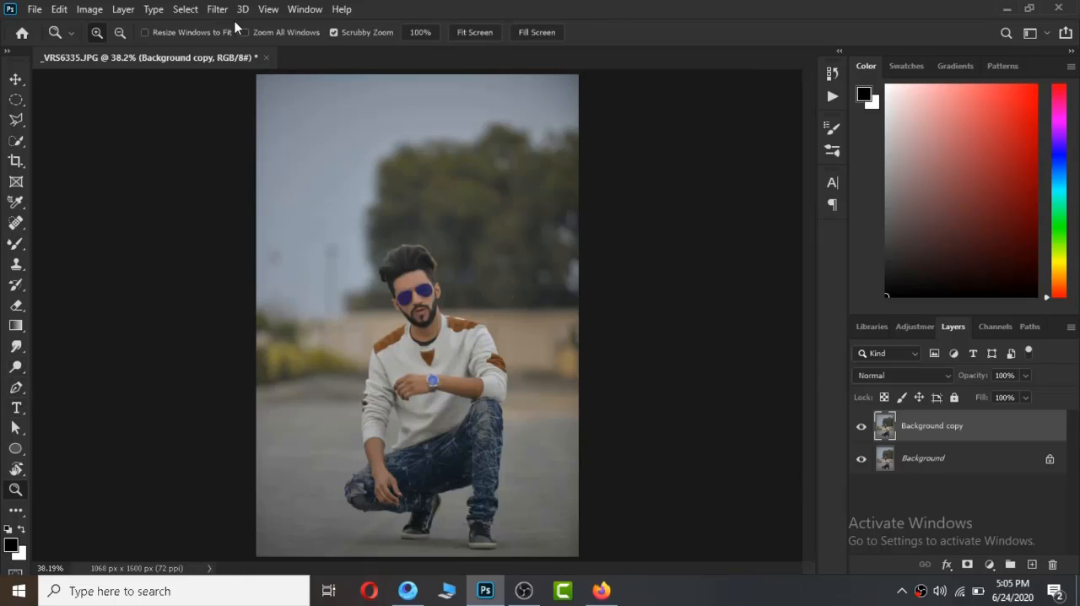
Brighten the man's skin with the Dodge tool on Midtones at 7% exposure and brush size 40.
click(217, 9)
click(151, 149)
click(16, 366)
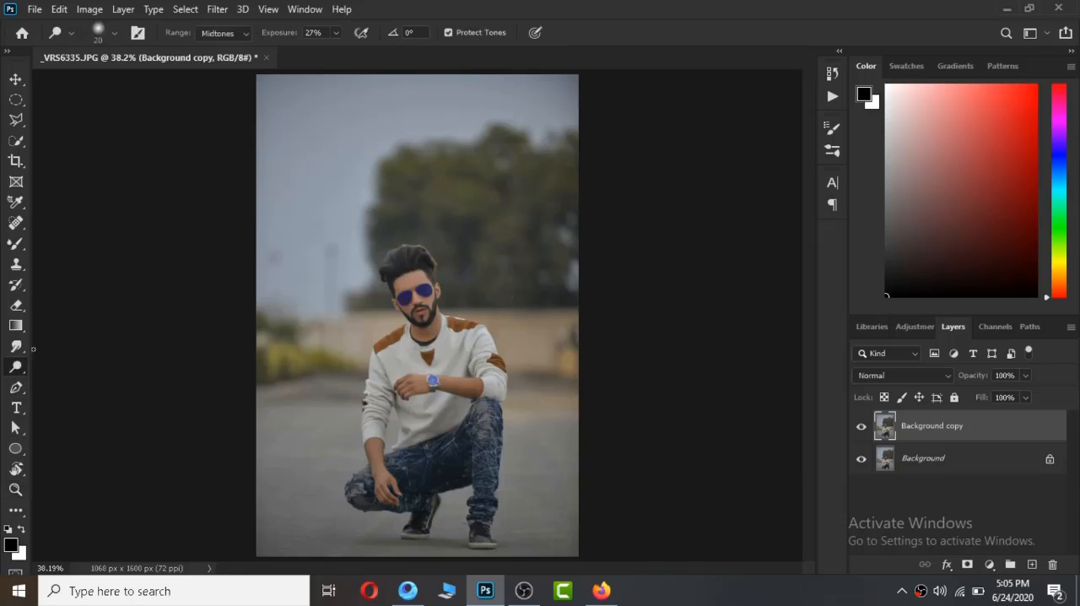
drag(280, 39, 264, 41)
key(z)
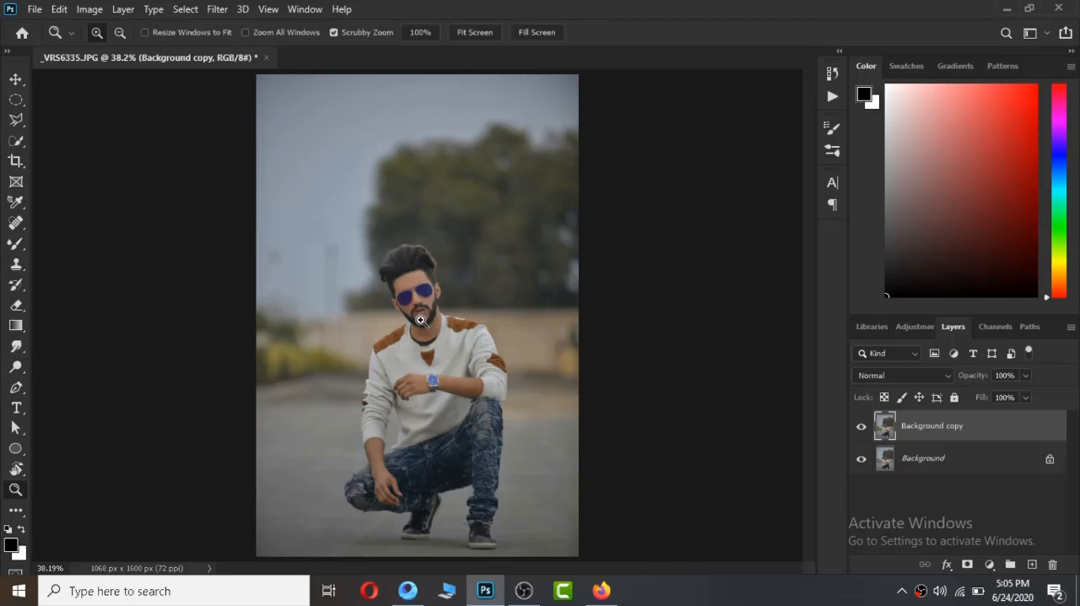
click(419, 313)
drag(426, 320, 424, 295)
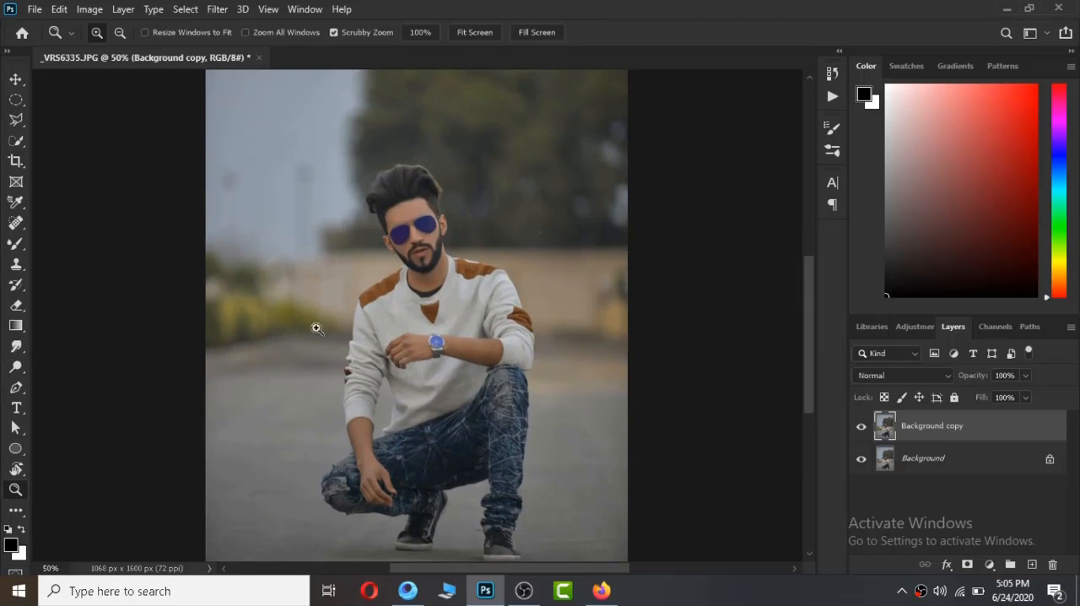
click(20, 368)
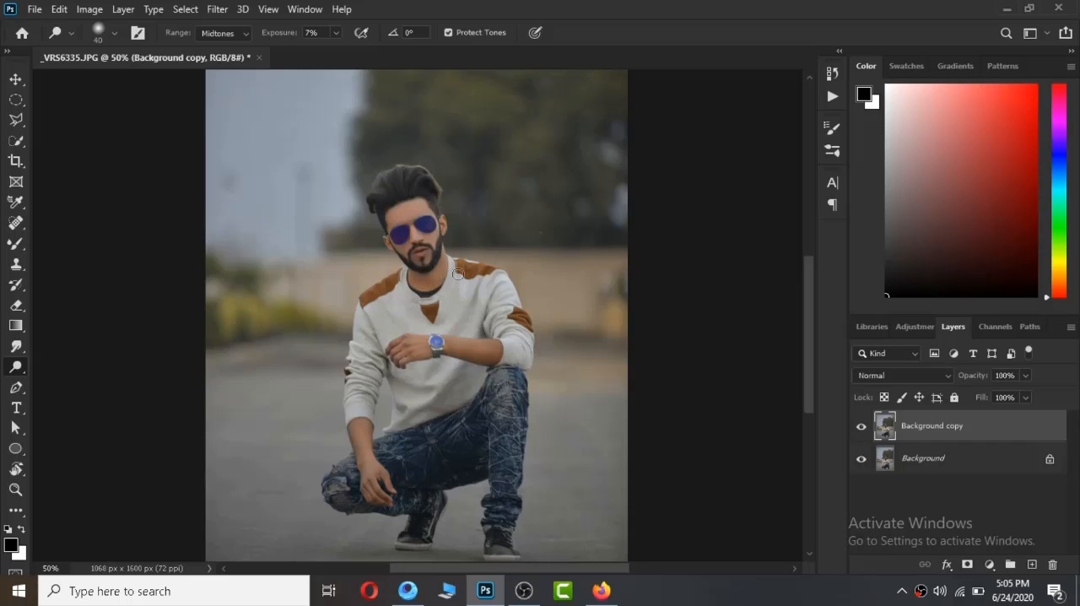
key(z)
right_click(444, 216)
click(472, 223)
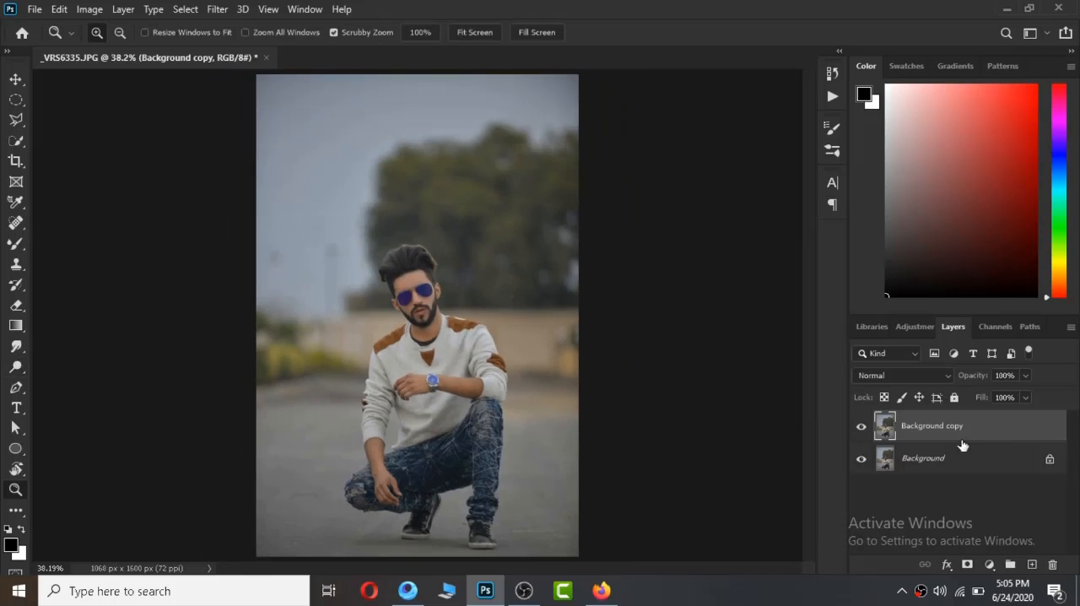
Merge the retouched layer with the Background and duplicate the merged layer.
right_click(984, 437)
click(839, 547)
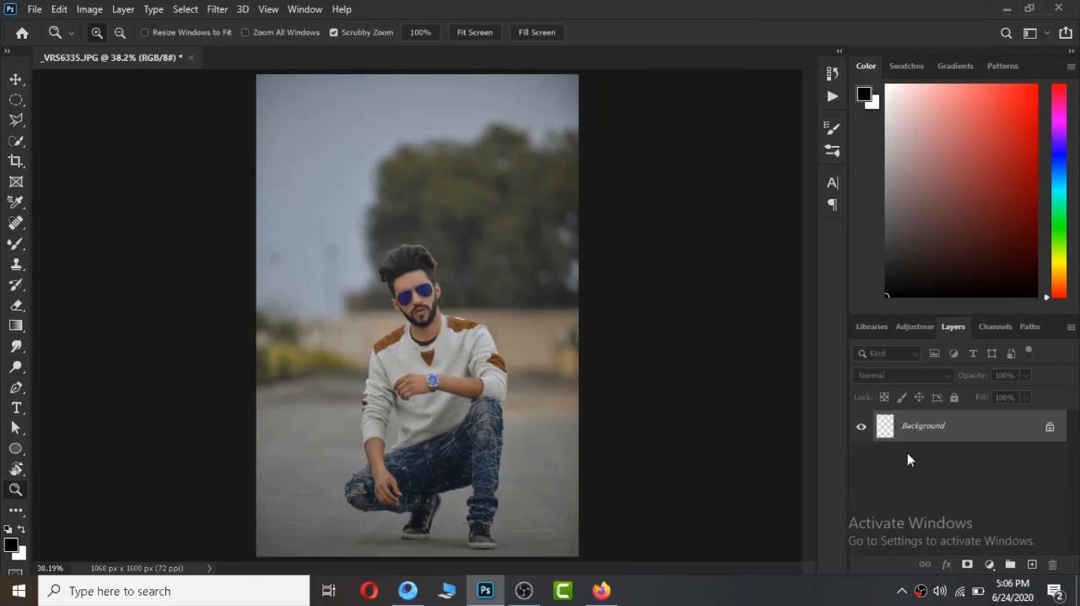
drag(1011, 426, 1032, 564)
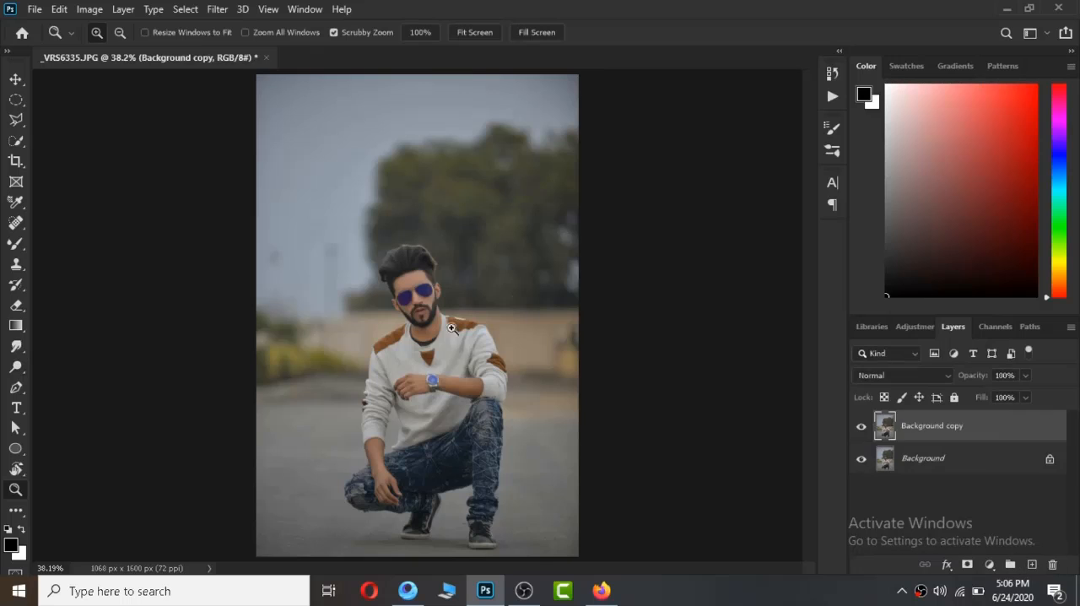
Open the Camera Raw Filter on the duplicate layer and set the Oranges luminance to +26.
click(217, 9)
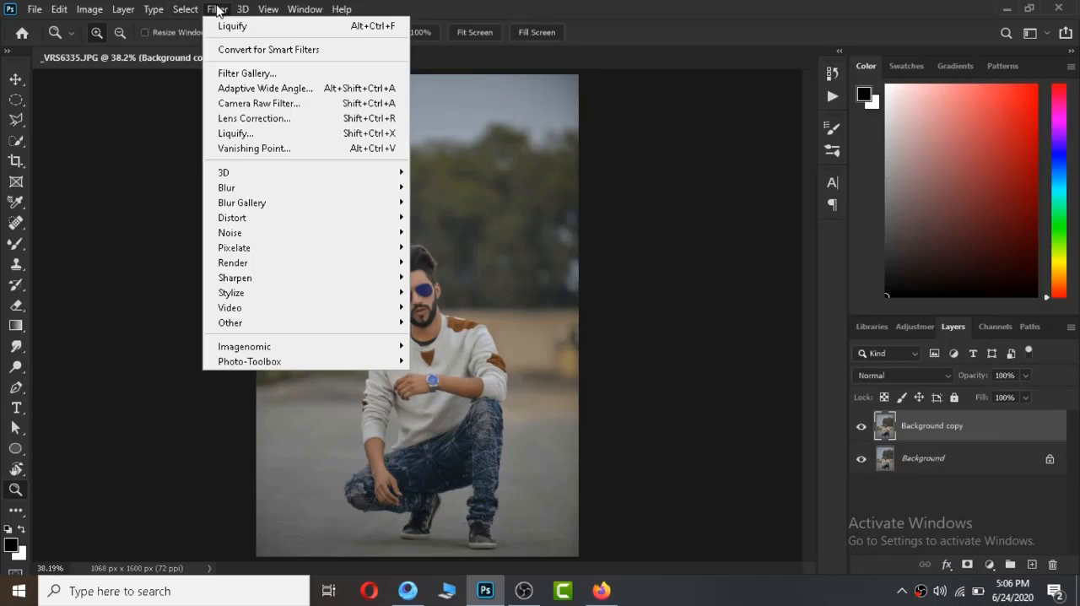
click(246, 103)
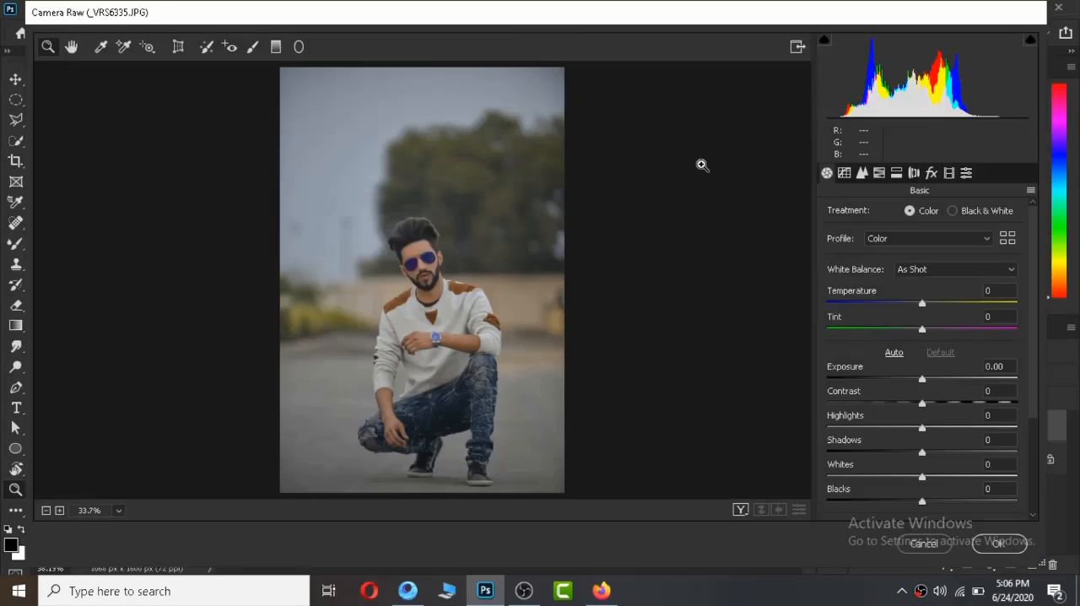
click(879, 173)
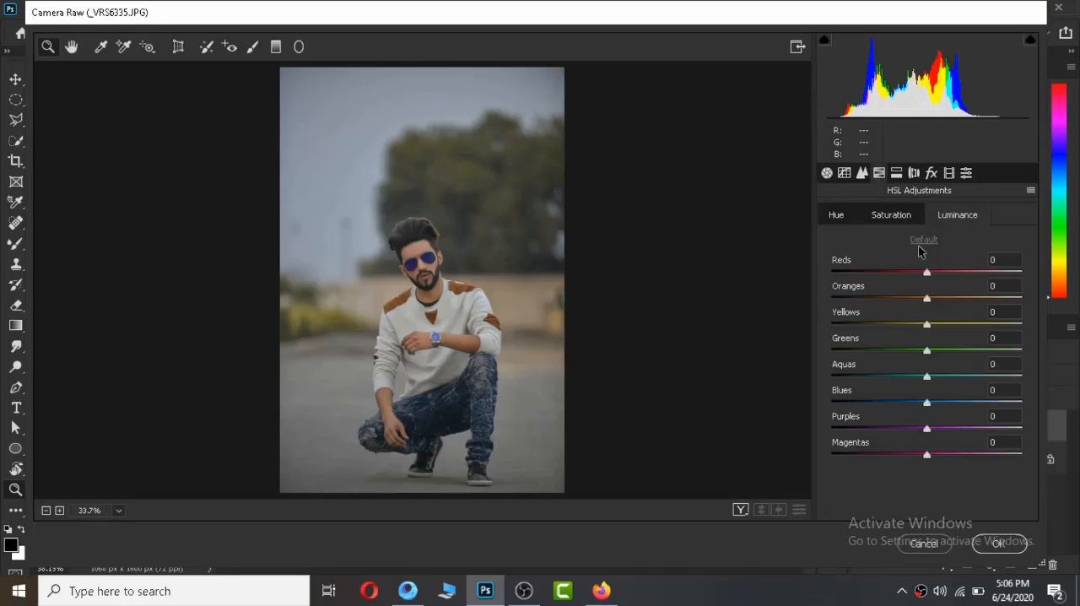
mouse_move(944, 298)
mouse_down()
mouse_move(969, 302)
mouse_move(958, 301)
mouse_up()
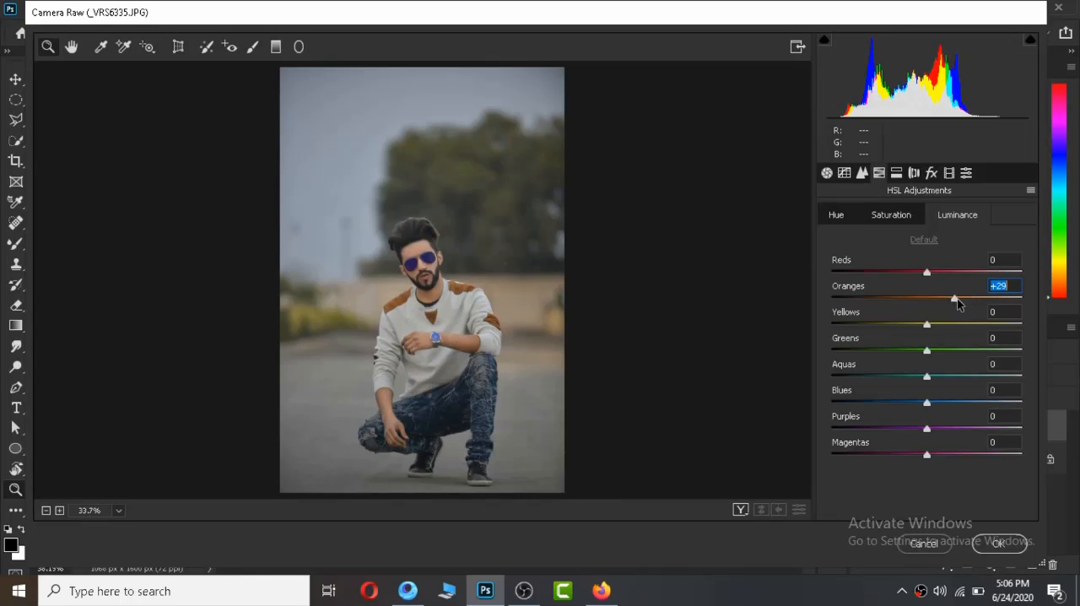
Set saturation to -13 for Oranges, +75 for Yellows, +84 for Greens, +100 for Aquas and +93 for Blues, and apply the filter.
click(917, 215)
drag(927, 300, 923, 304)
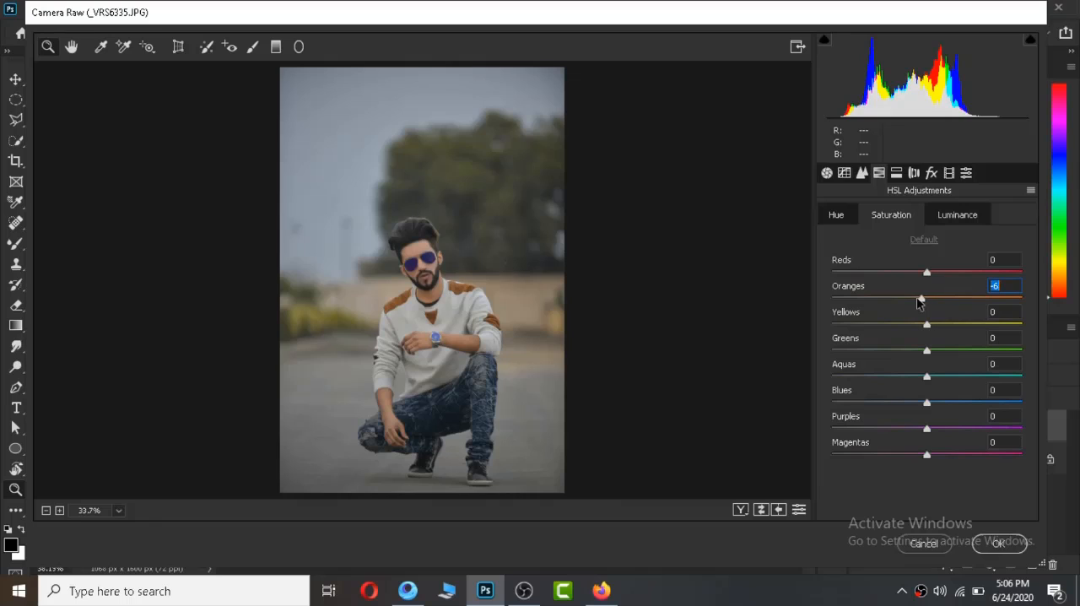
double_click(924, 302)
drag(922, 303, 1001, 322)
drag(928, 350, 1040, 375)
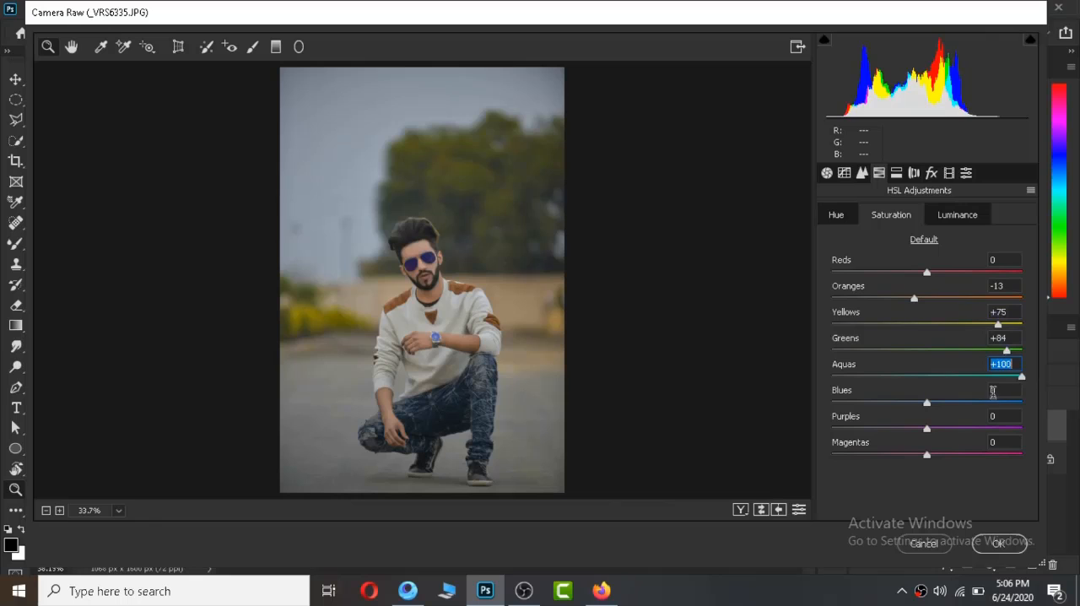
drag(987, 408, 1017, 411)
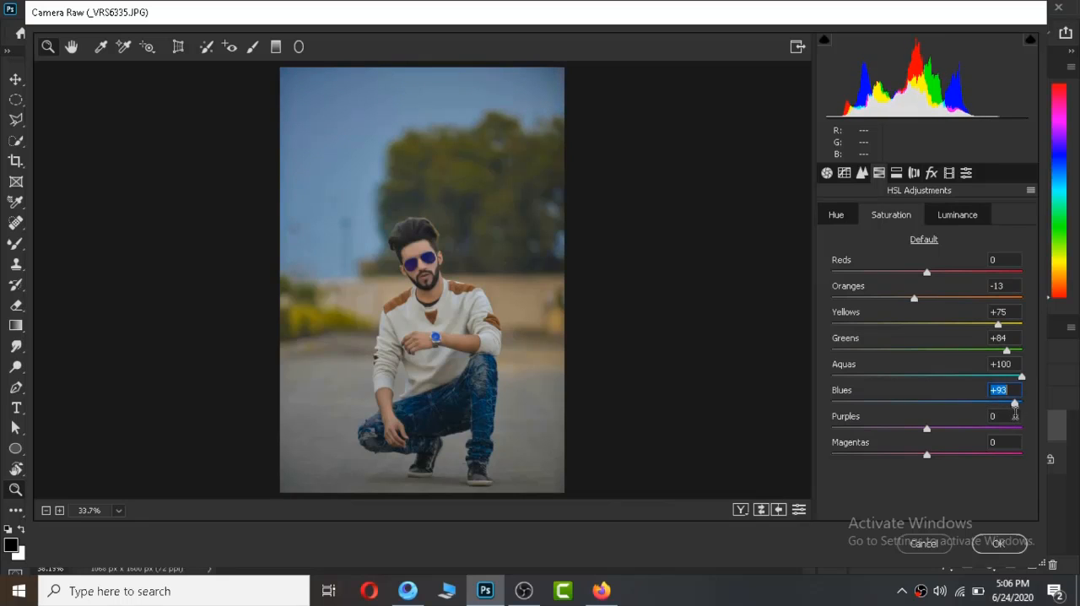
click(997, 544)
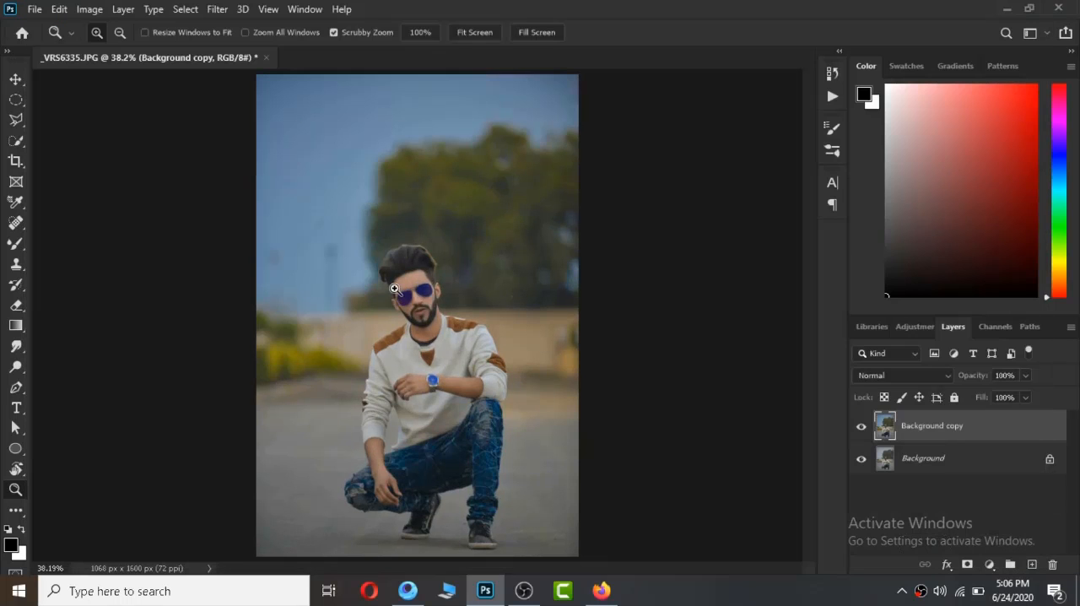
In a new Camera Raw pass, set Reds saturation to +48, Oranges saturation to -12 and Oranges luminance to +8.
click(225, 12)
click(254, 104)
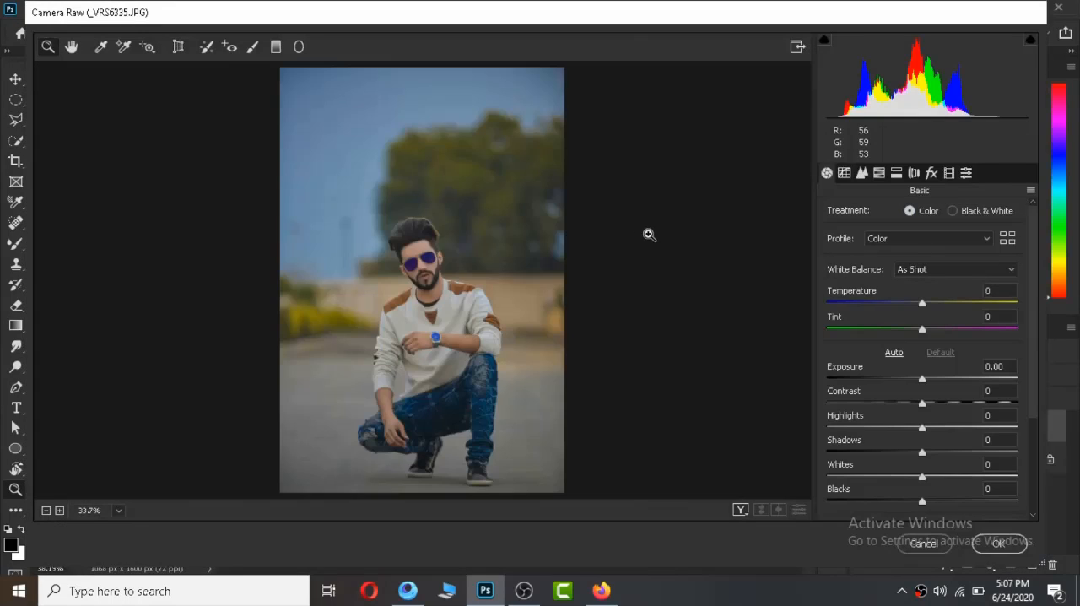
click(879, 172)
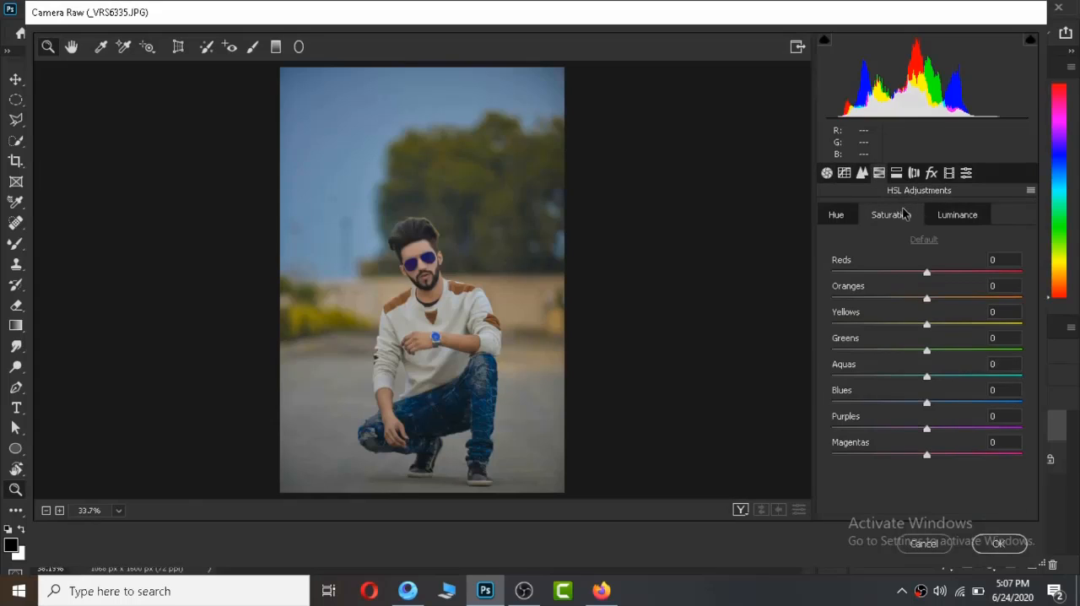
drag(944, 274, 939, 301)
click(927, 299)
click(937, 221)
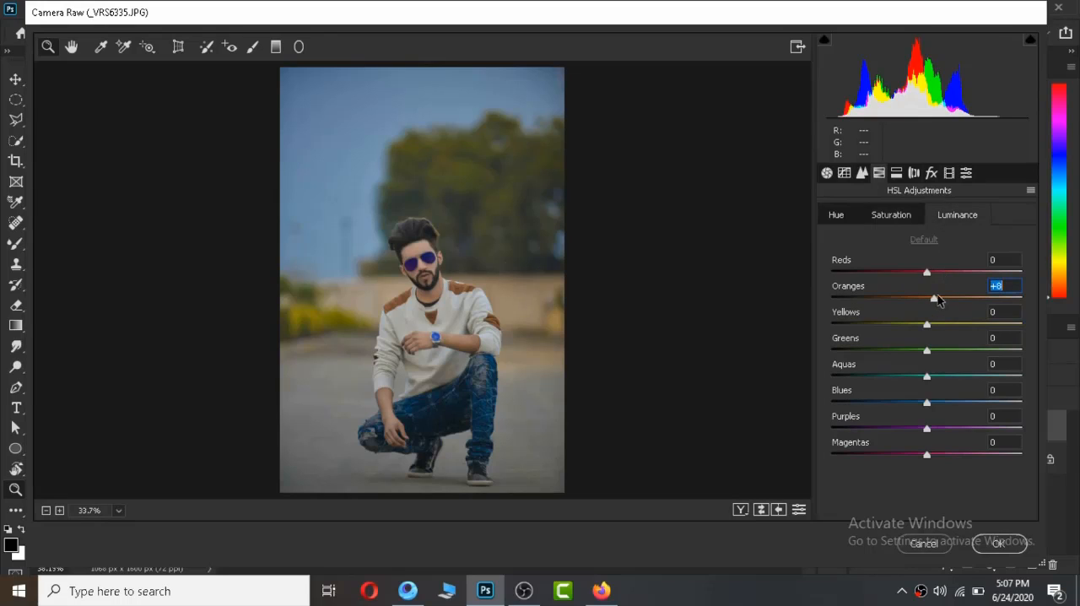
Set the Greens hue to -82 and its saturation to +31, and increase the Aquas saturation.
click(910, 221)
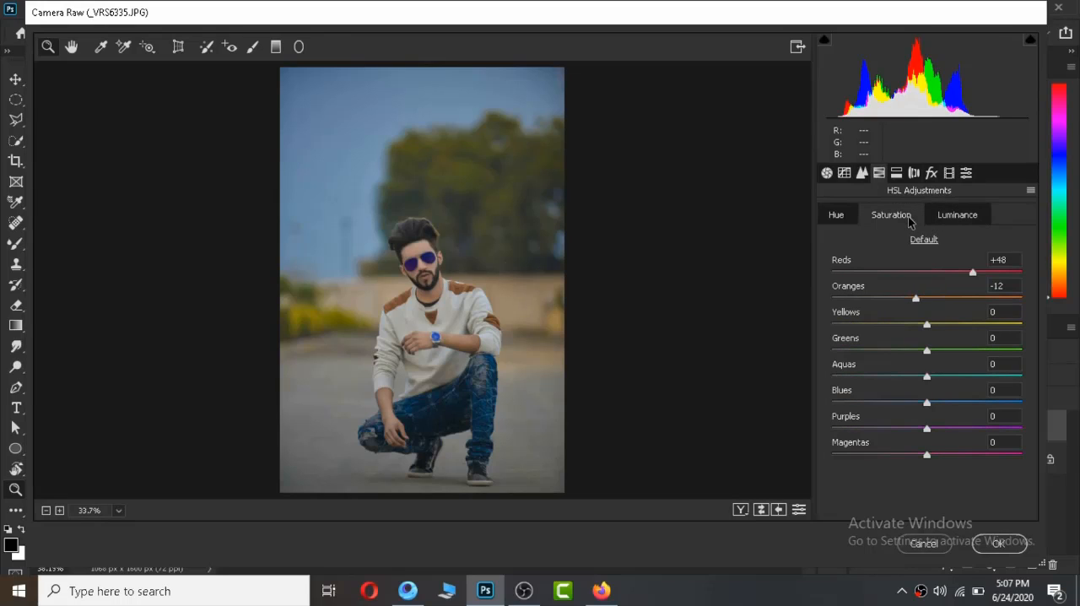
click(828, 221)
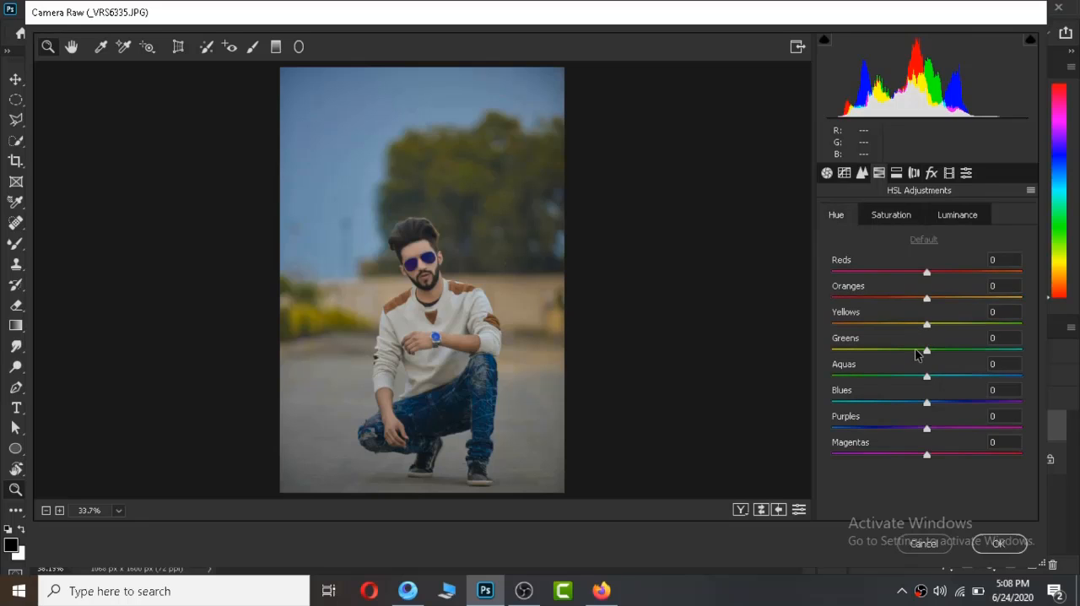
drag(919, 354, 849, 353)
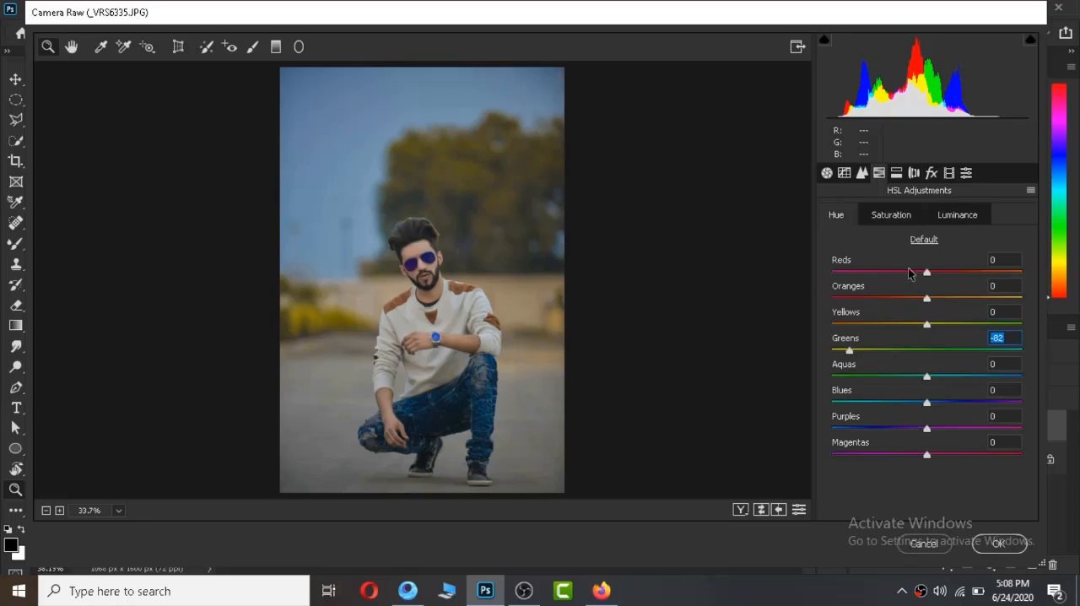
click(896, 216)
click(957, 351)
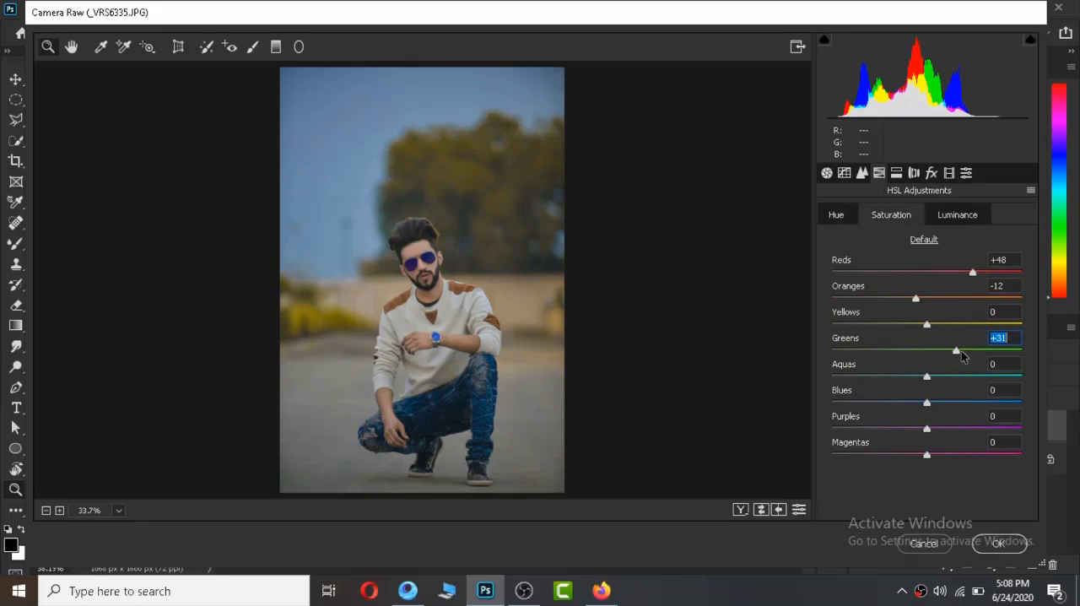
drag(1028, 365, 1016, 372)
Set the Yellows hue to -27 and apply the Camera Raw adjustments.
click(835, 216)
drag(916, 326, 902, 329)
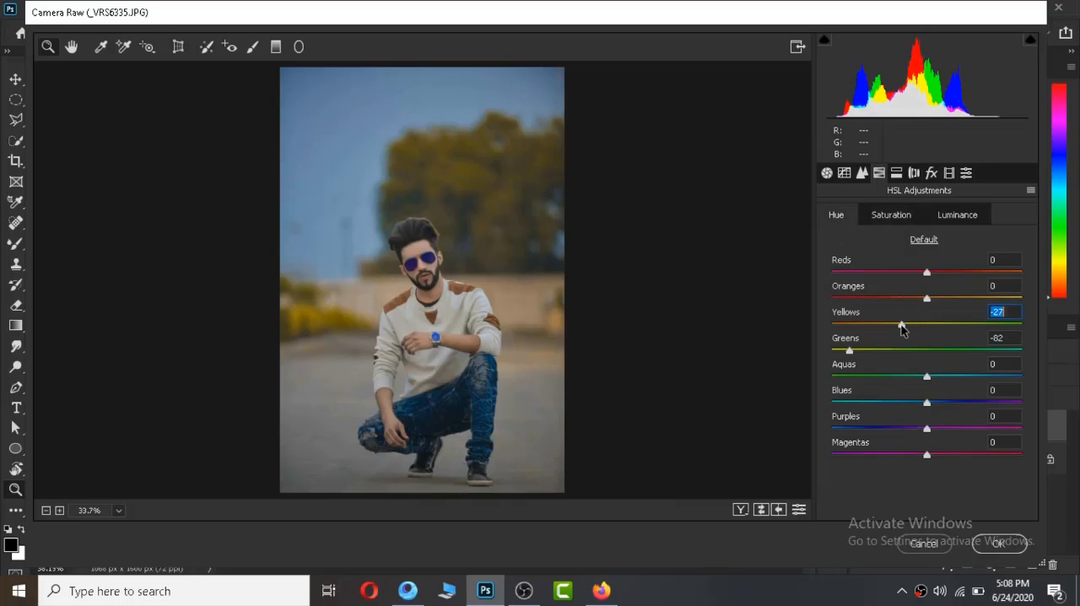
mouse_move(927, 402)
mouse_down()
mouse_move(895, 402)
mouse_move(965, 414)
mouse_move(912, 417)
mouse_move(925, 421)
mouse_up()
click(1000, 544)
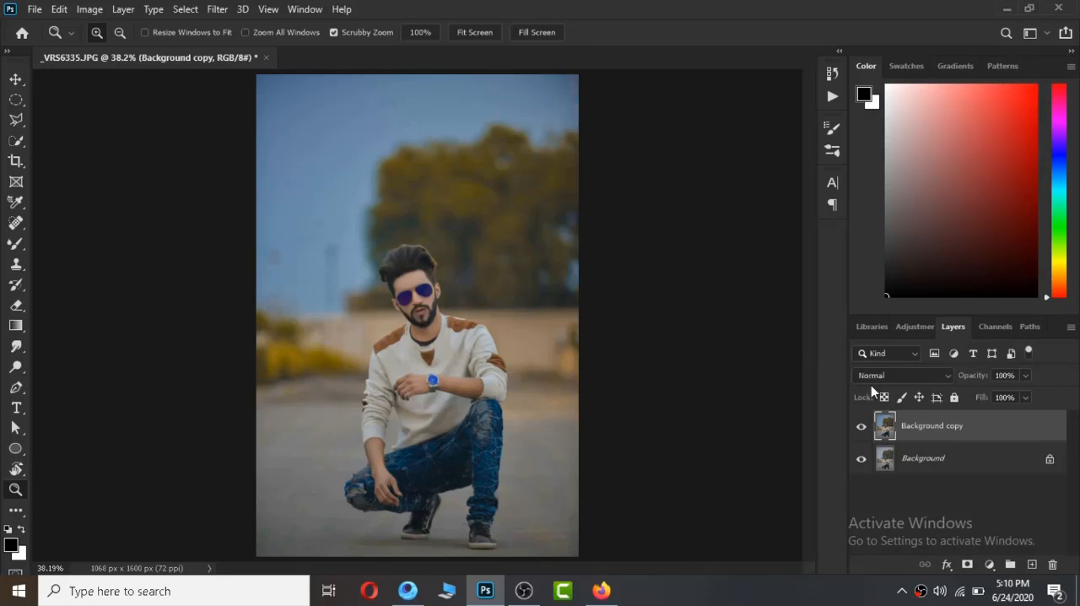
Merge the visible layers and make a fresh copy of the color-graded Background layer.
right_click(913, 429)
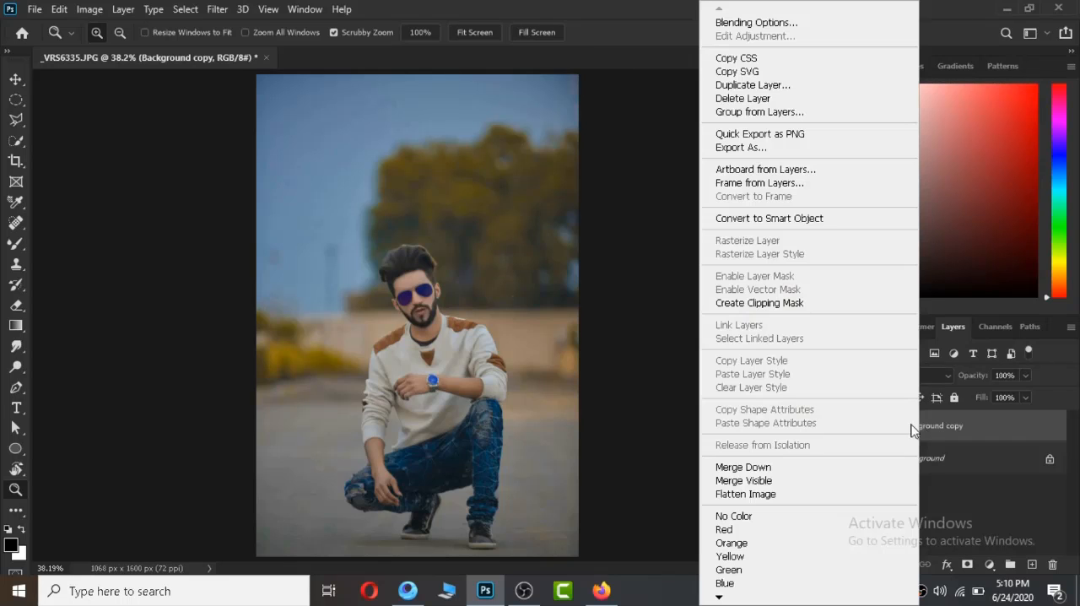
click(768, 480)
drag(989, 483, 1032, 564)
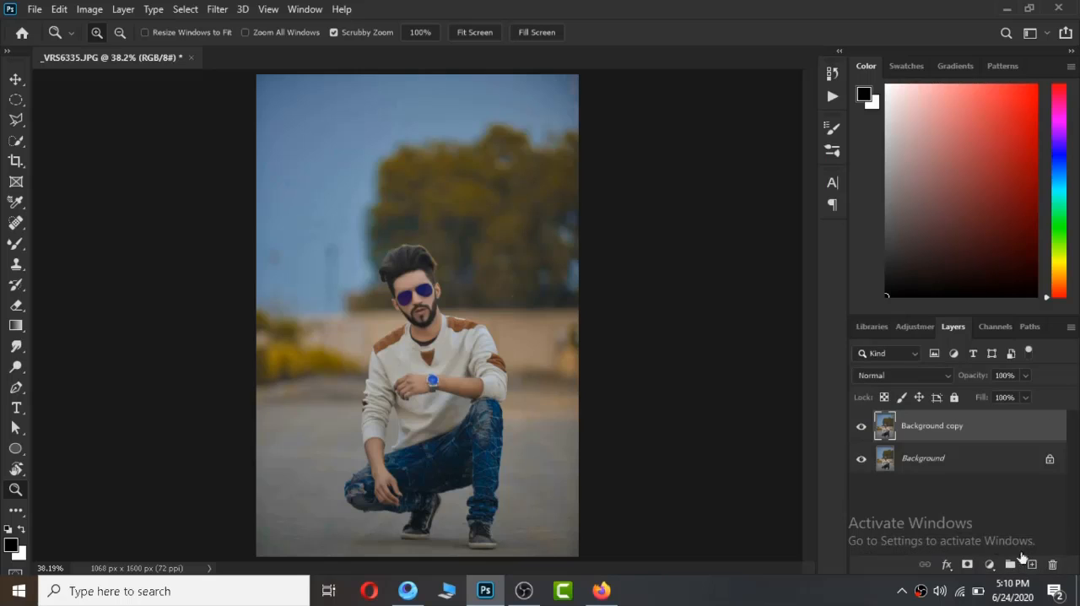
Open the Camera Raw Filter on the new copy and set Blacks to -16 and Whites to +24.
click(222, 10)
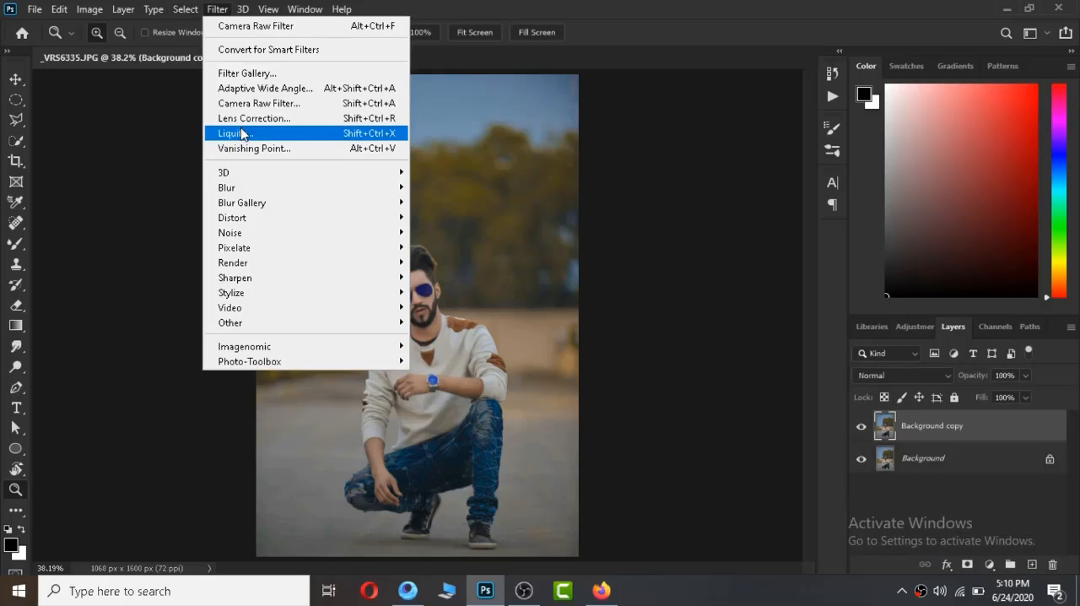
click(246, 100)
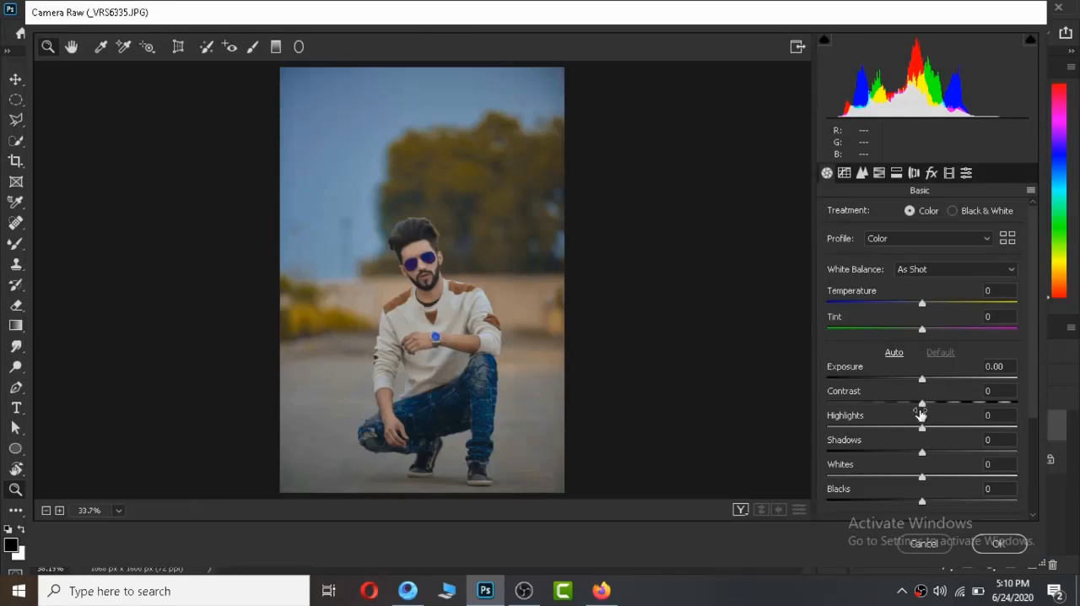
scroll(1033, 371, down, 3)
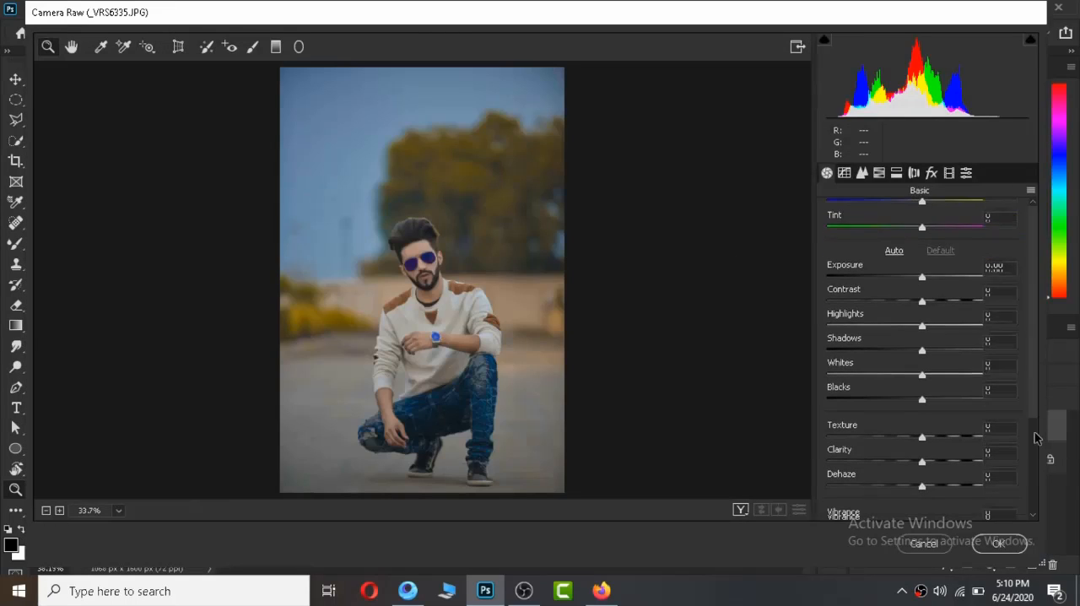
drag(914, 404, 946, 385)
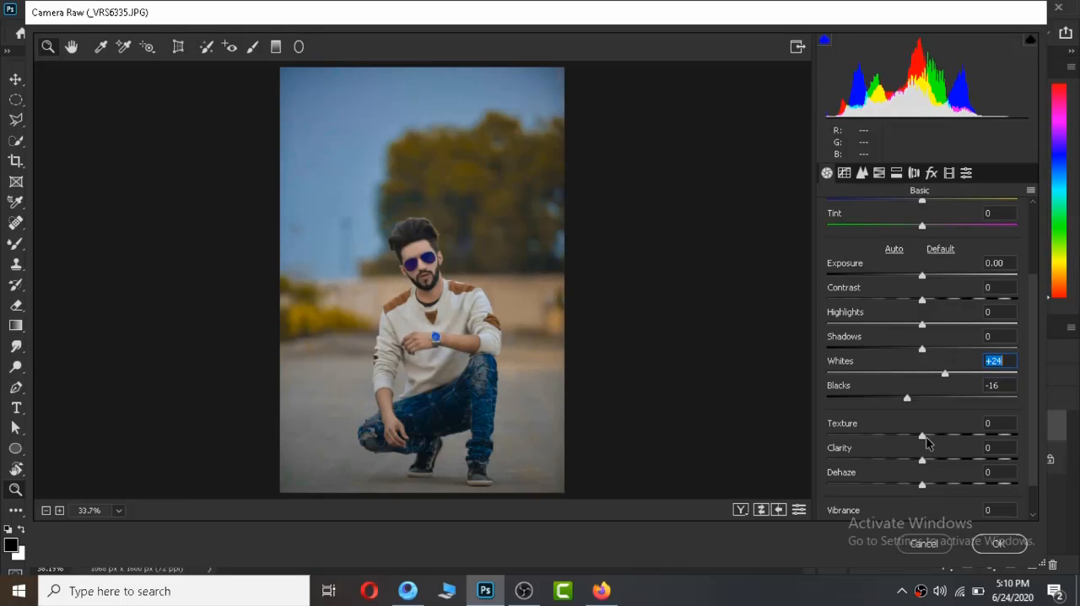
Set Clarity to +6 and apply the Camera Raw adjustments.
click(928, 462)
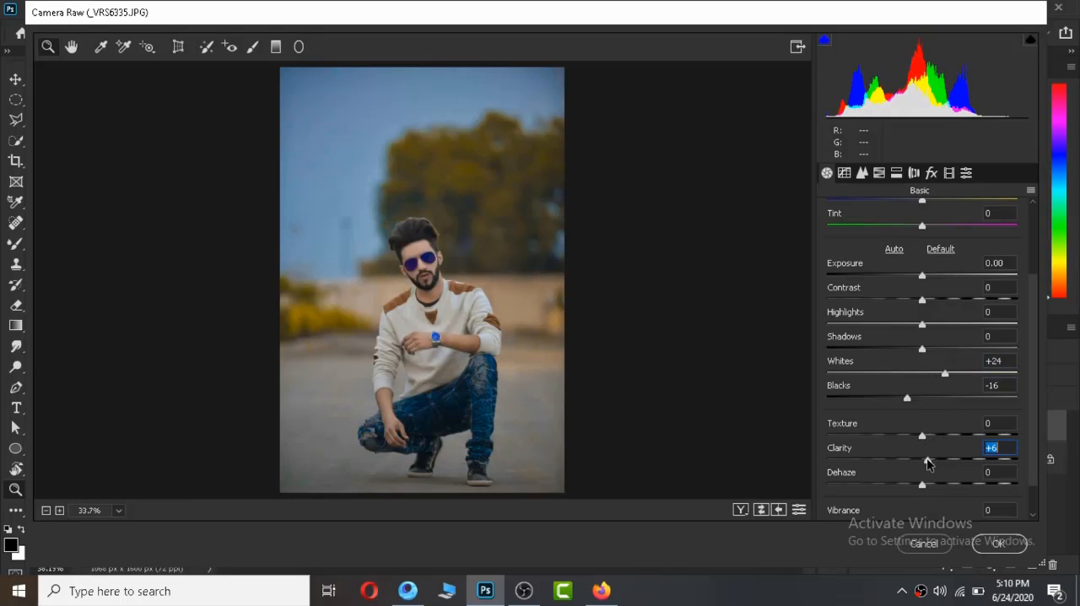
click(996, 545)
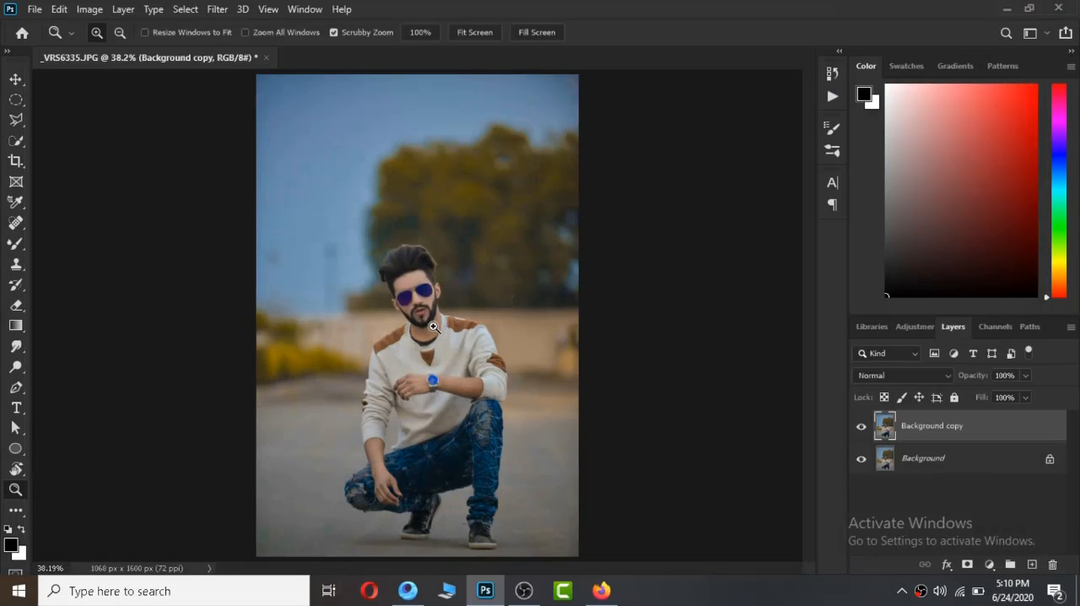
Examine the skin on the hands and forearms up close with the Mixer Brush at hand, and return to the full image.
click(385, 461)
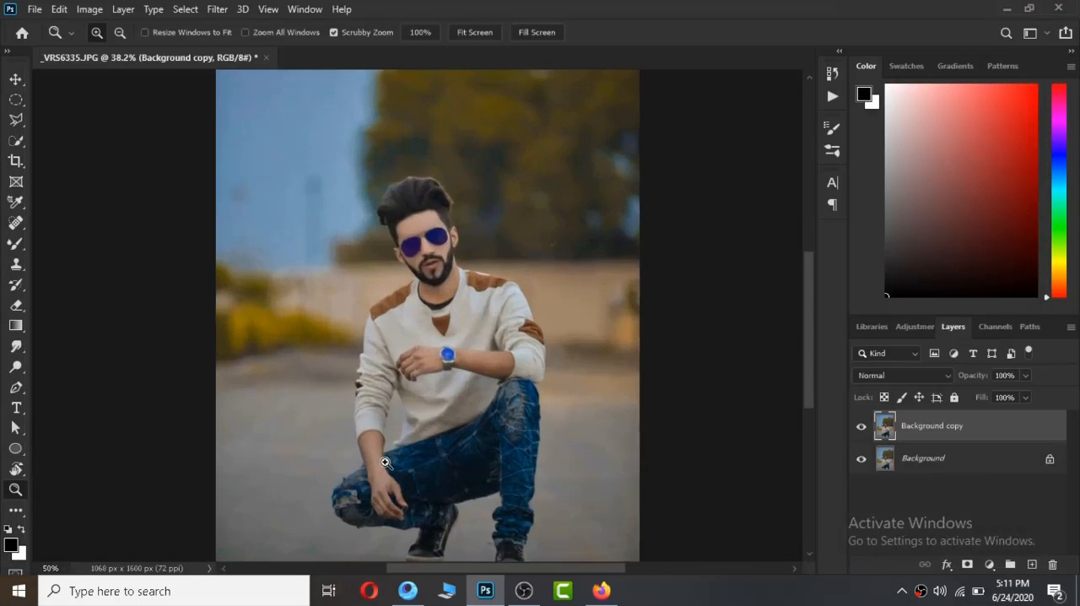
click(385, 462)
click(385, 461)
scroll(152, 348, down, 2)
click(14, 243)
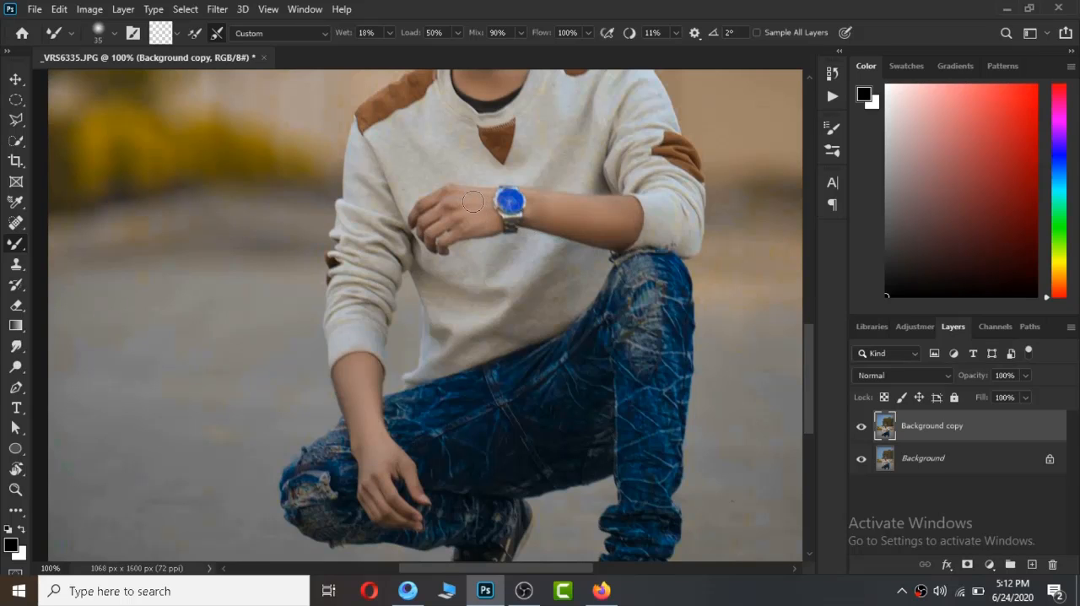
key(z)
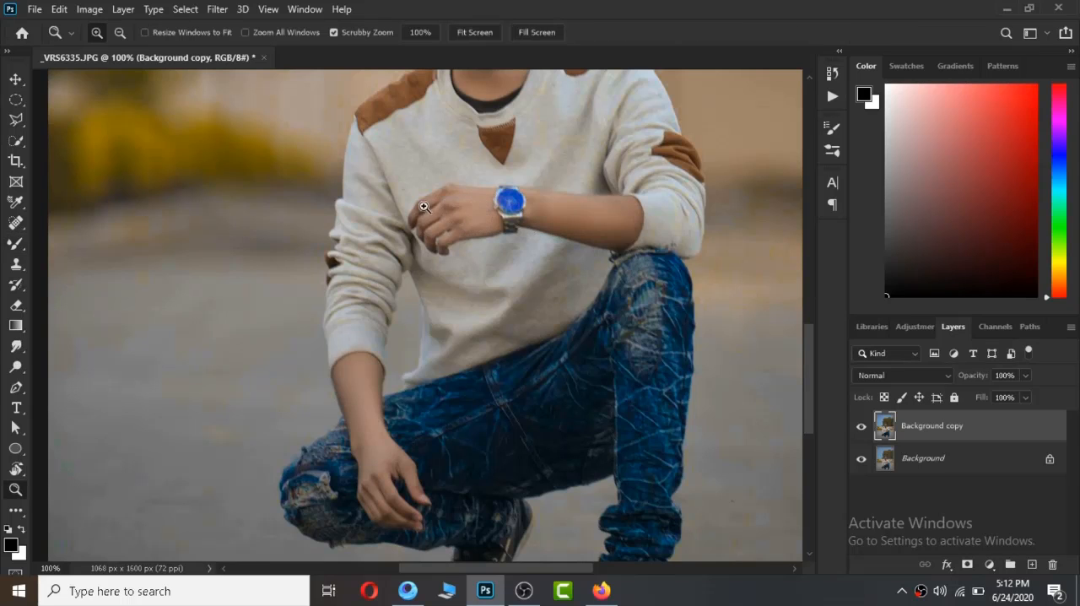
right_click(426, 208)
click(441, 213)
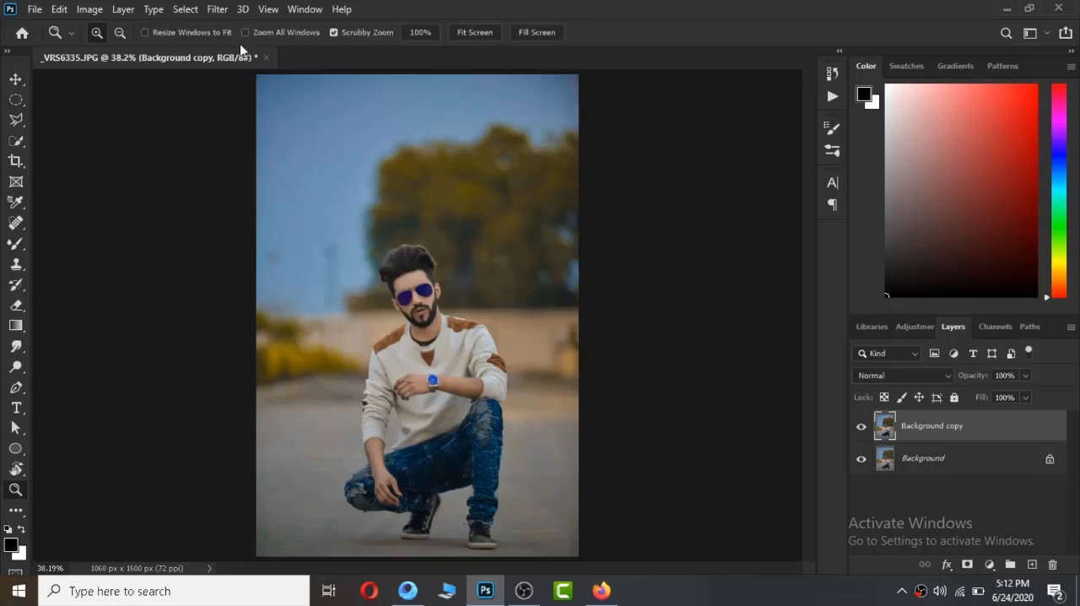
Open the Camera Raw Filter on the Background copy layer and set the Post Crop Vignetting amount to -14.
click(218, 10)
click(252, 106)
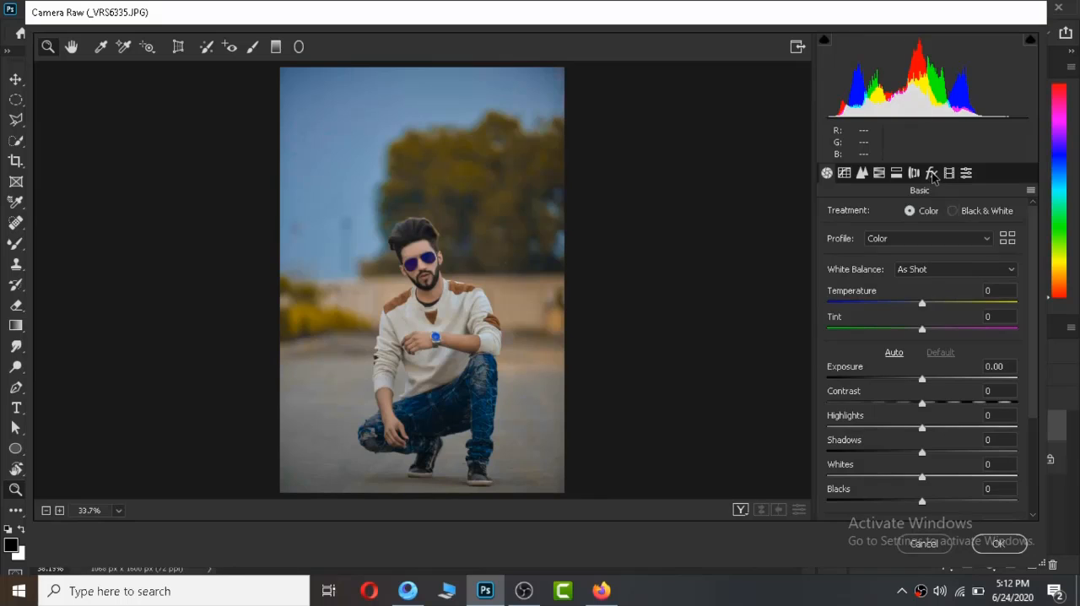
click(932, 173)
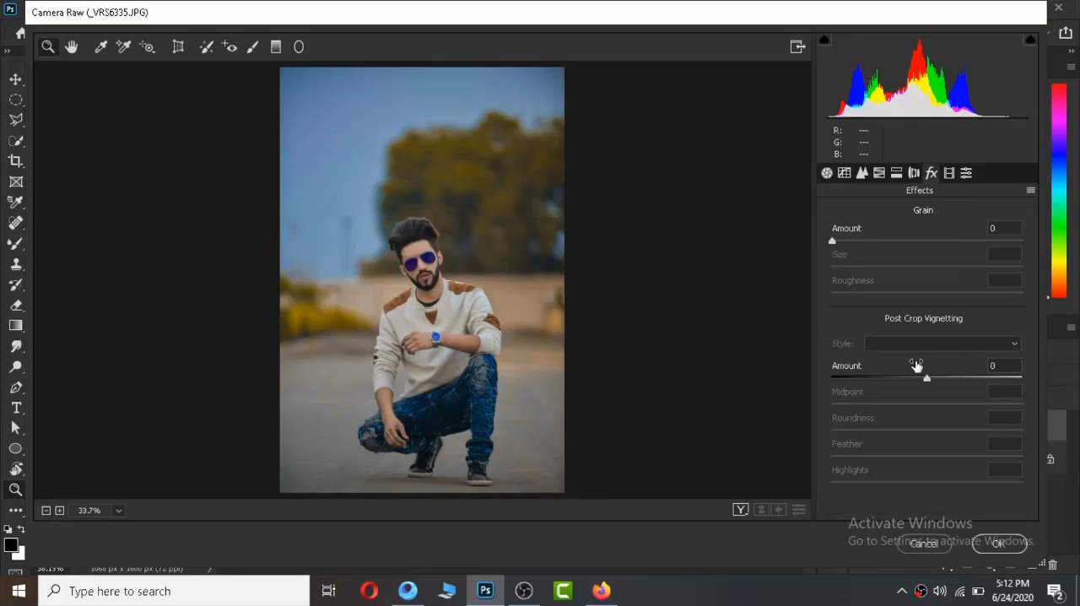
mouse_move(922, 378)
mouse_down()
mouse_move(907, 379)
mouse_move(914, 374)
mouse_up()
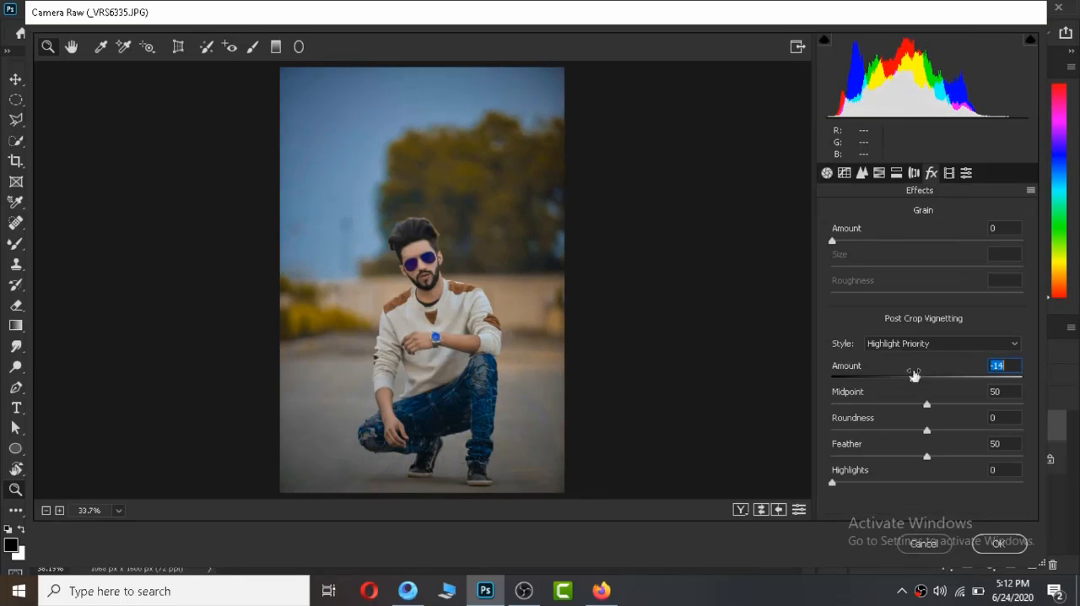
In the Calibration settings, set the Green Primary saturation to +3 and the Red Primary saturation to -13.
click(949, 174)
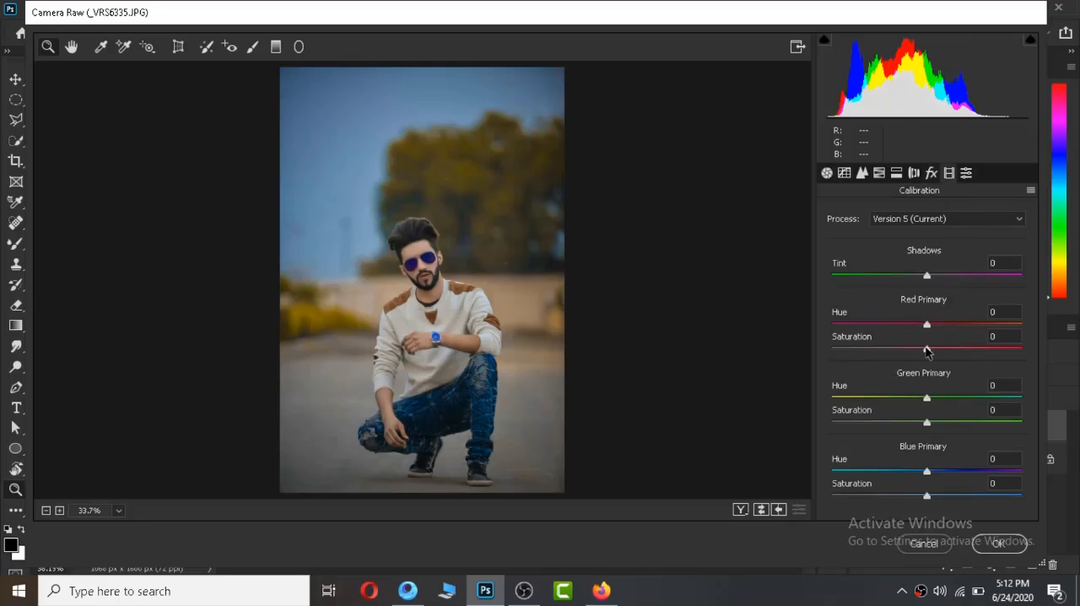
drag(927, 424, 926, 422)
drag(918, 352, 916, 354)
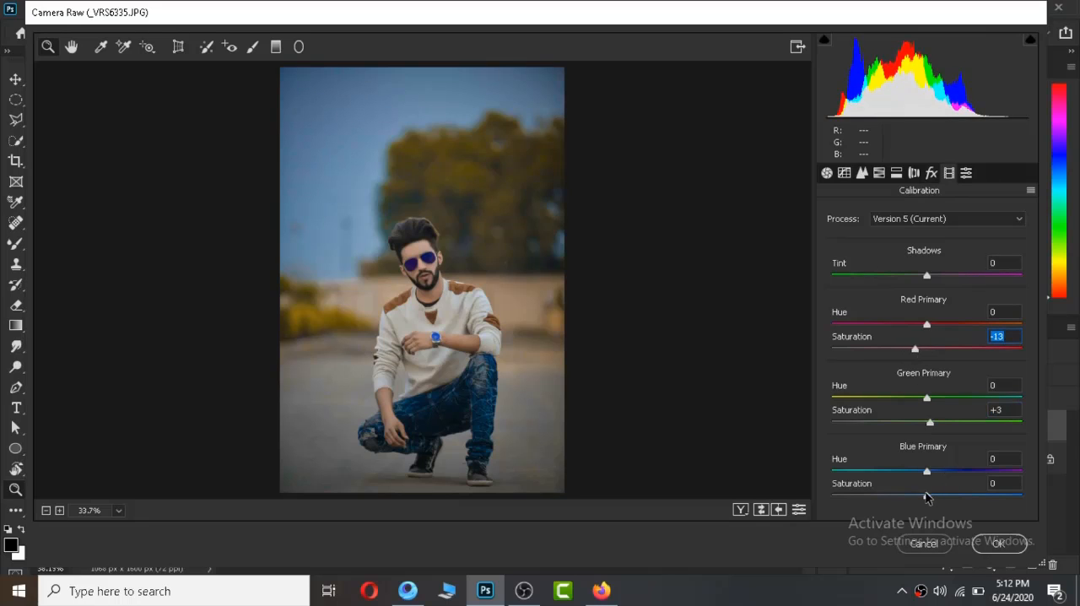
Calibrate the Blue Primary to hue -33 and saturation +31, and raise the Green Primary saturation to +72.
drag(926, 498, 1040, 500)
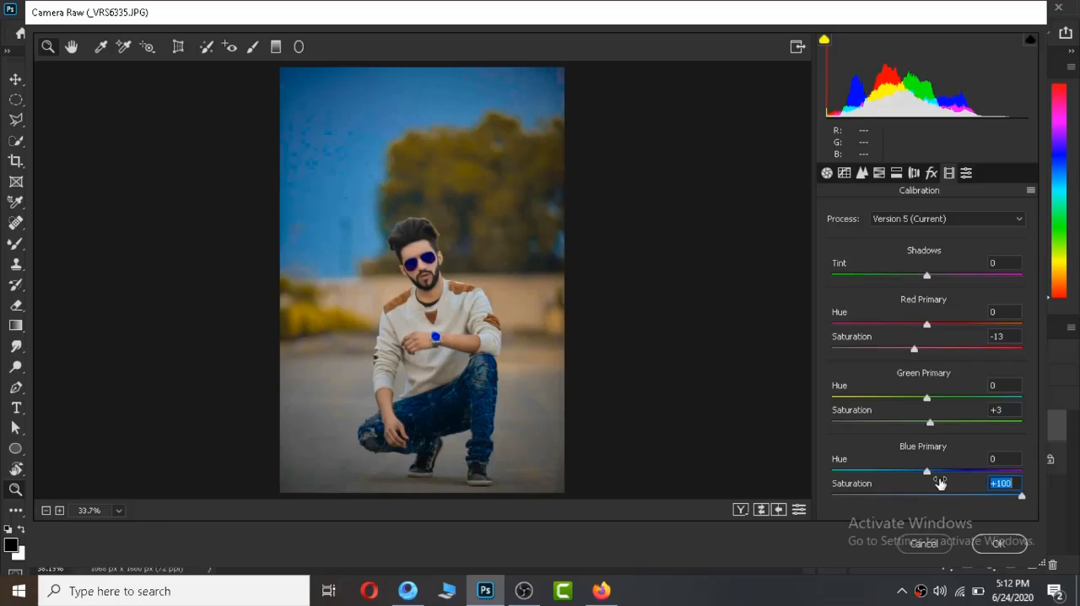
drag(926, 478, 895, 478)
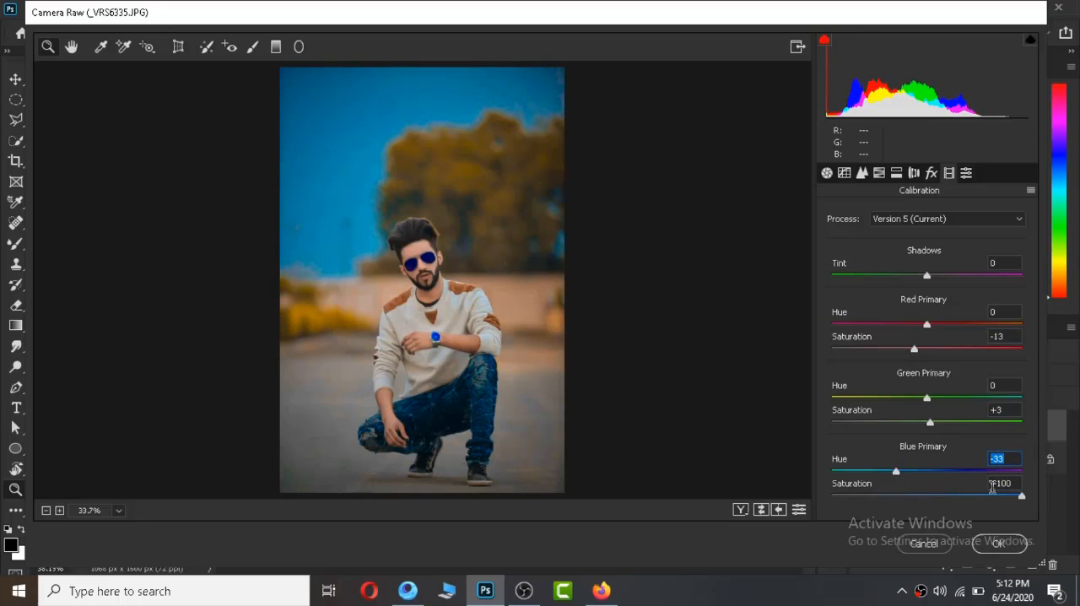
drag(998, 500, 979, 499)
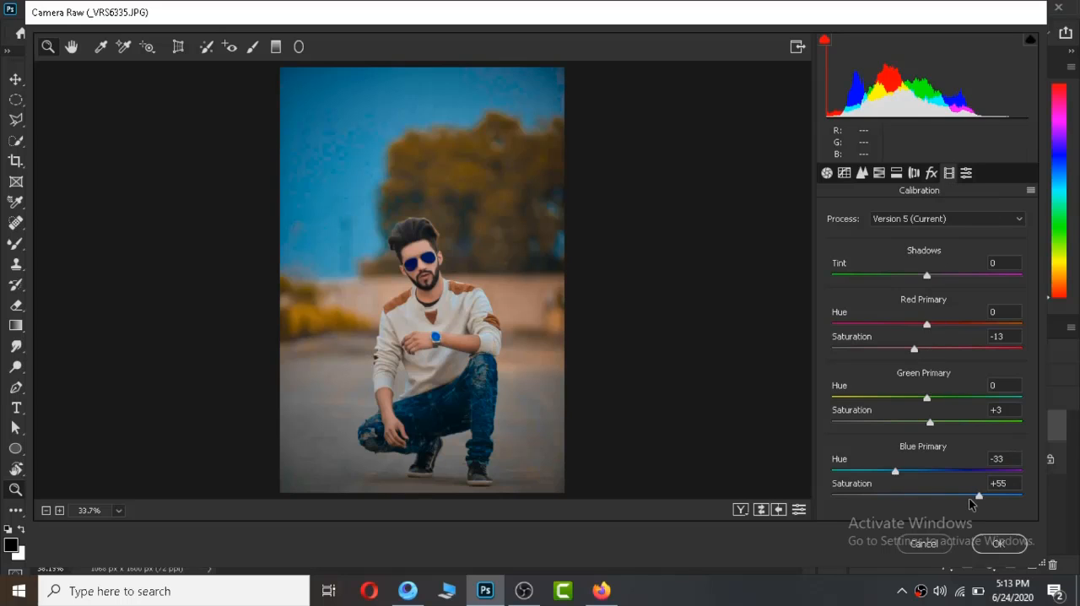
drag(971, 504, 958, 506)
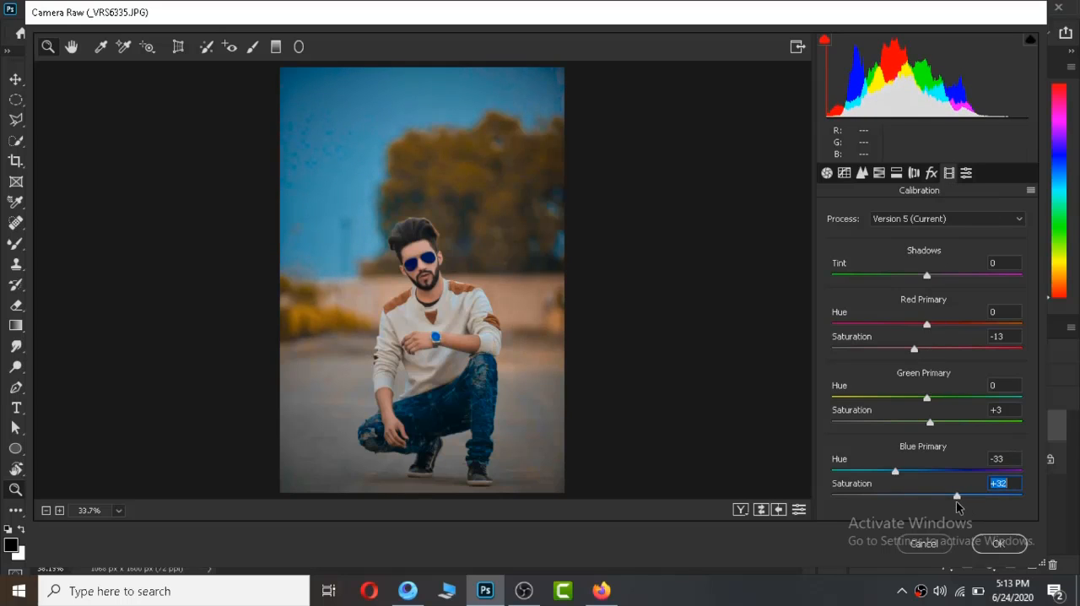
drag(929, 423, 997, 442)
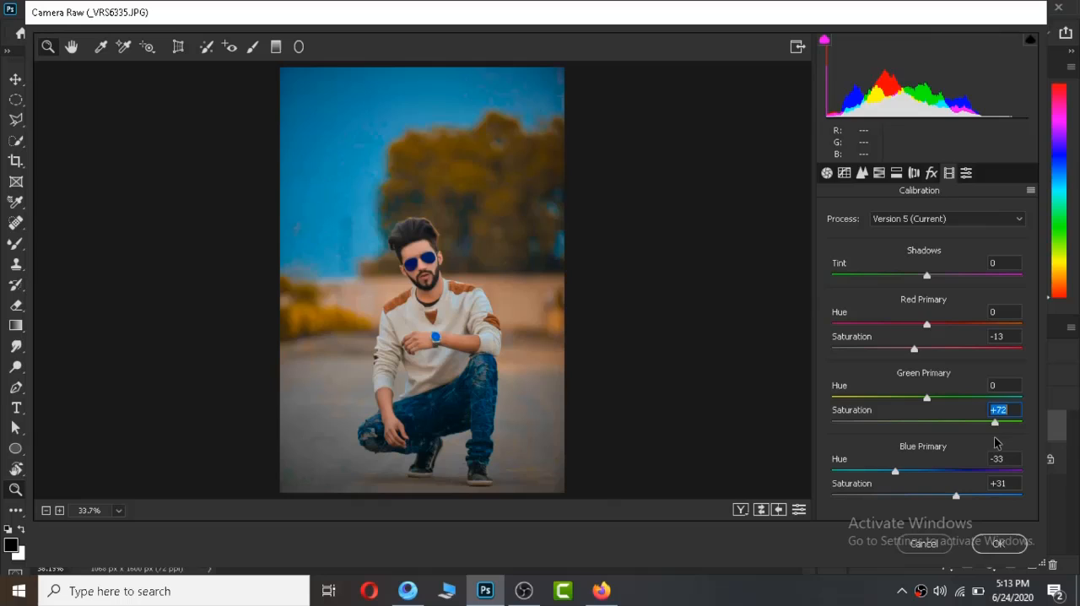
In the HSL adjustments, set the Oranges saturation to -23 and the Reds saturation to +18.
click(879, 173)
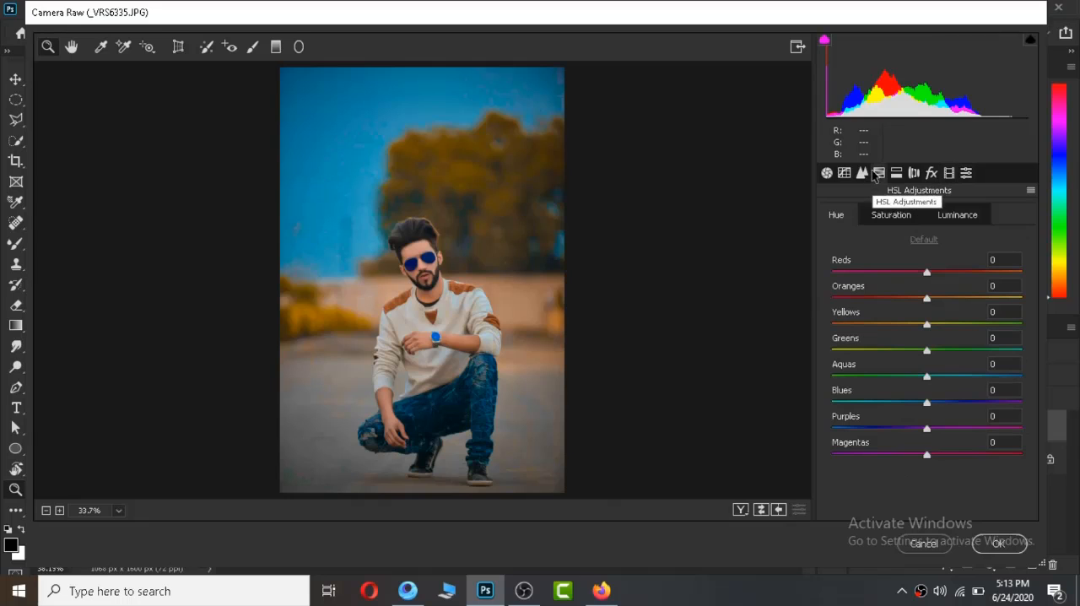
click(915, 216)
drag(925, 301, 944, 273)
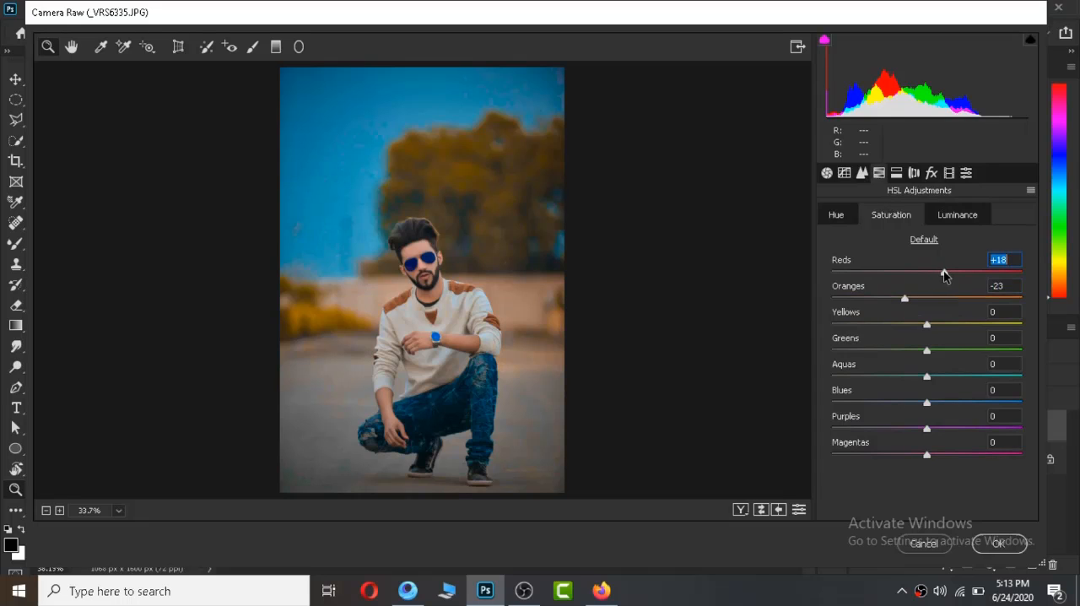
Set the luminance of the Yellows to +1 and the Oranges to +13, and apply the Camera Raw adjustments.
click(942, 218)
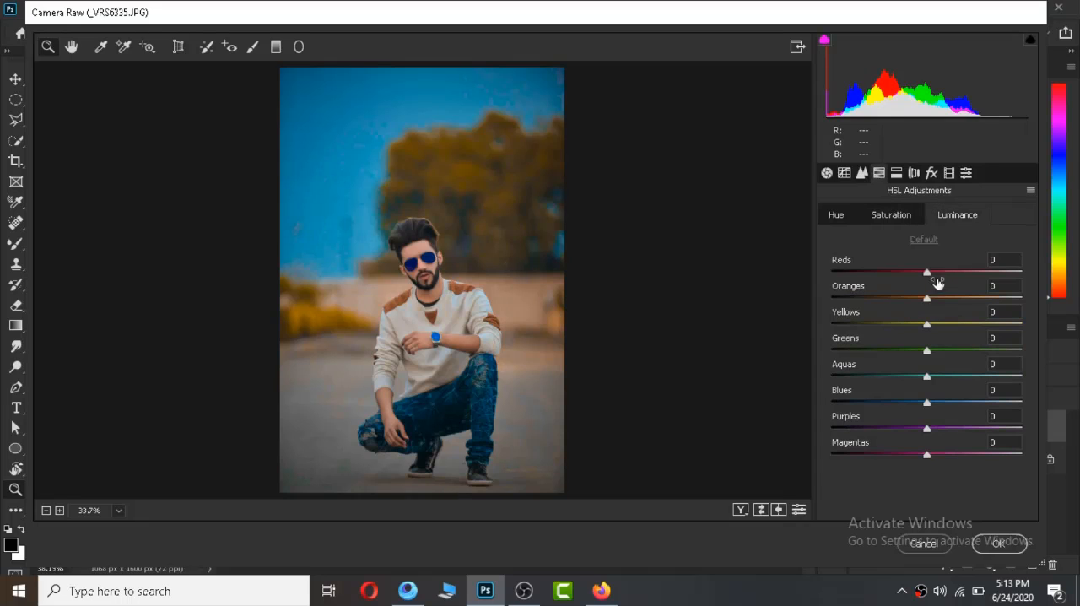
click(928, 324)
mouse_move(928, 298)
mouse_down()
mouse_move(1004, 299)
mouse_move(937, 299)
mouse_move(965, 299)
mouse_move(941, 312)
mouse_up()
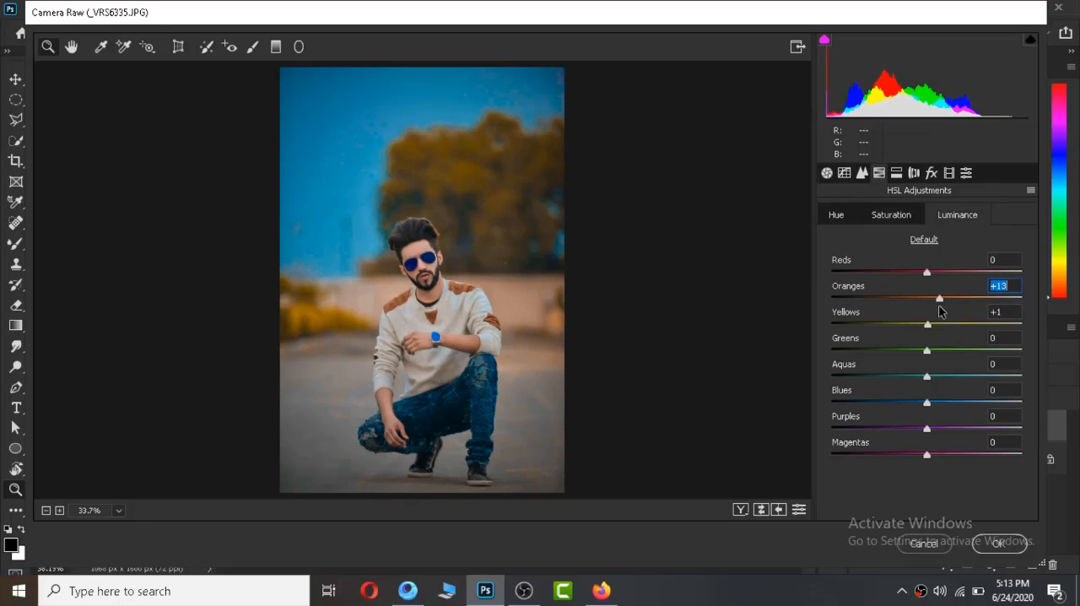
click(998, 543)
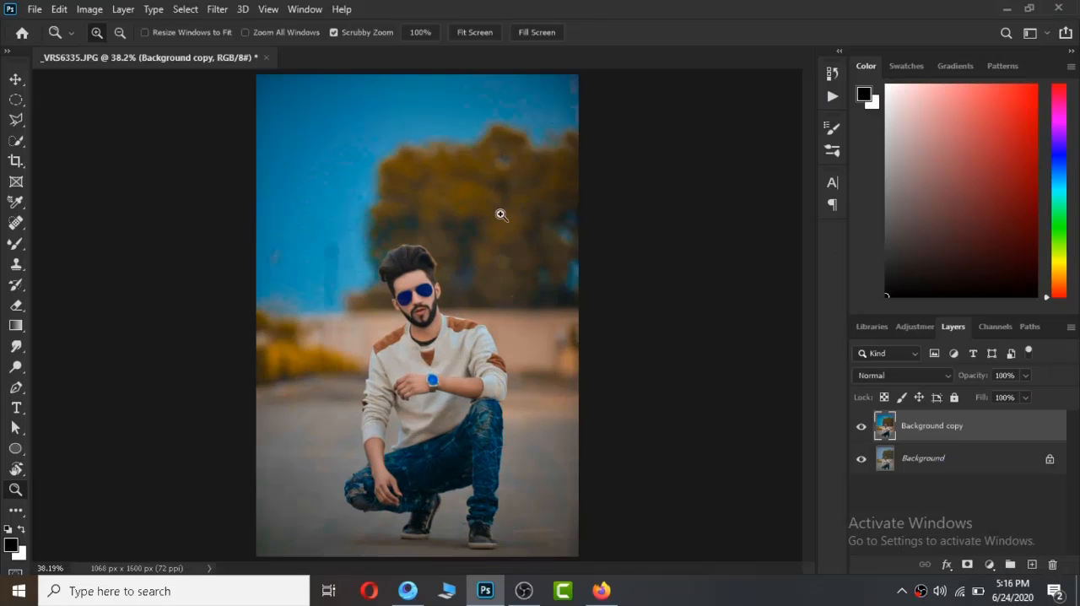
Place the "OUTSIDE Wear" typography image from the "100 text by newton clicks" folder as an embedded layer.
click(34, 10)
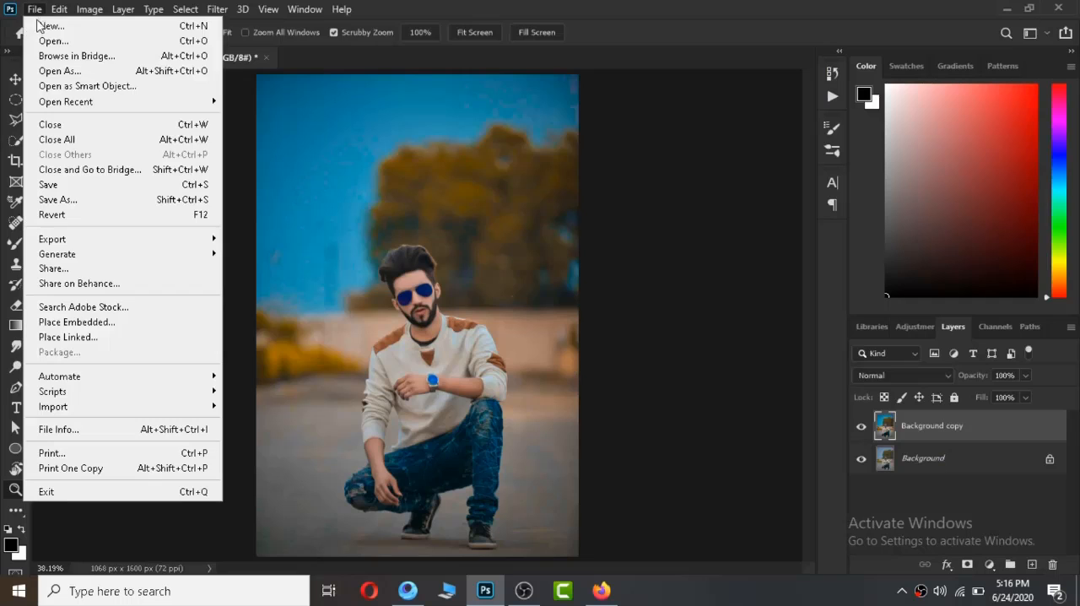
click(83, 323)
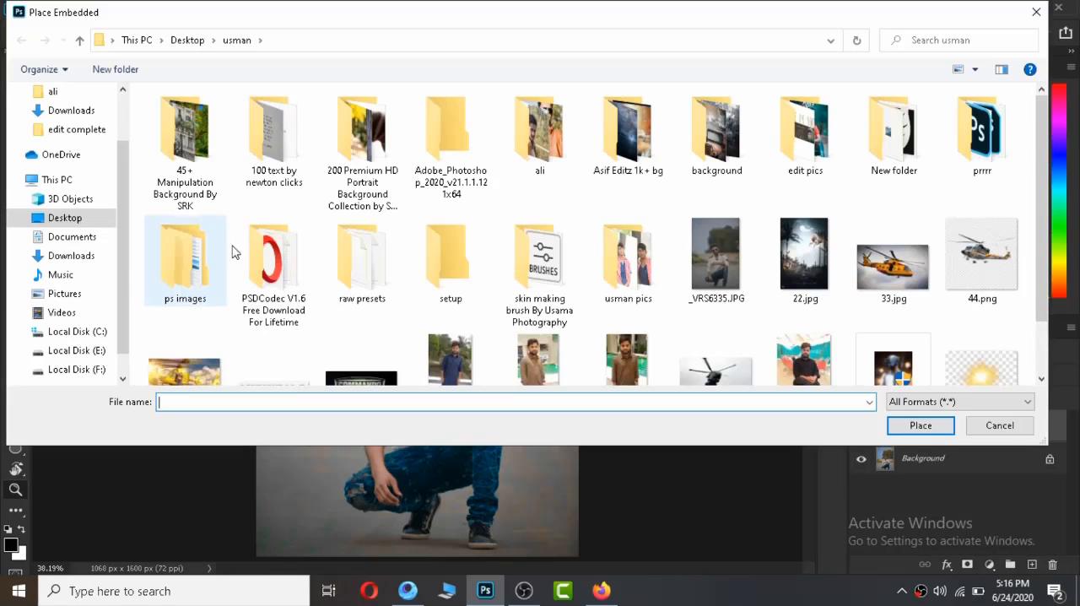
click(51, 256)
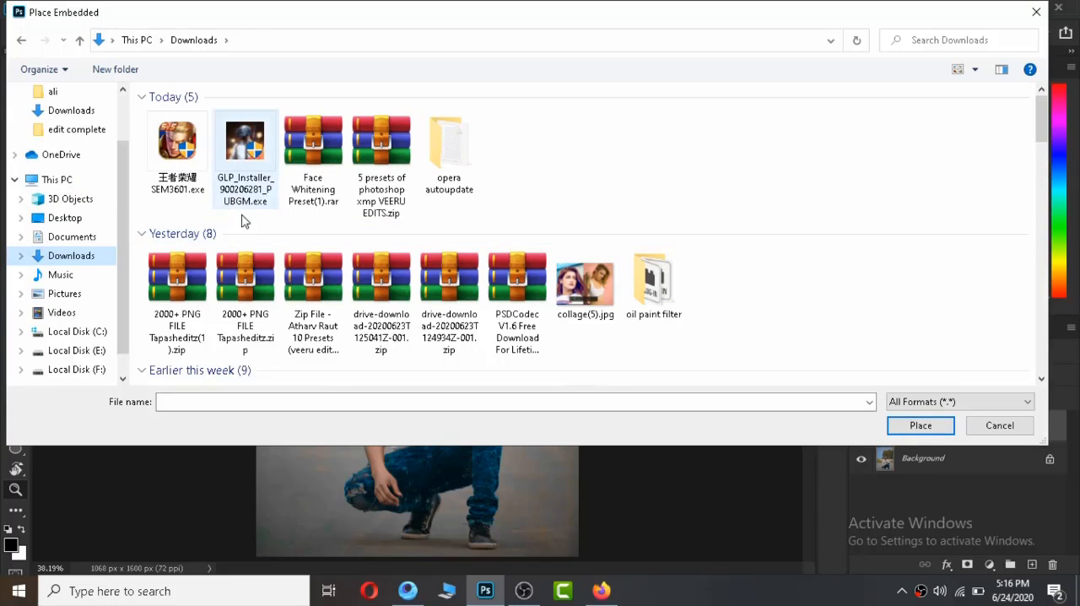
drag(1041, 126, 1038, 163)
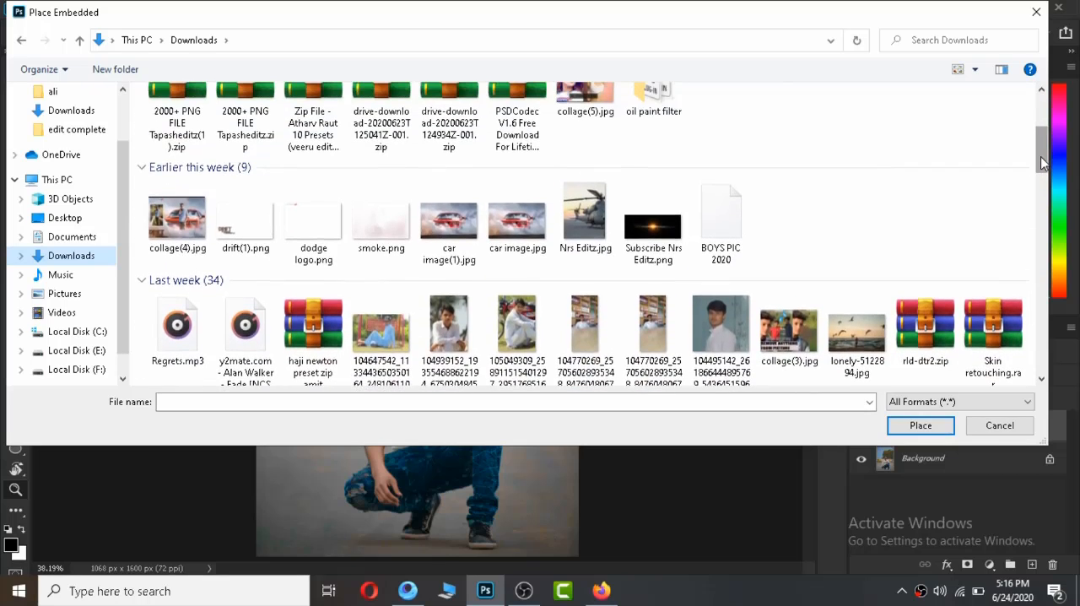
click(76, 128)
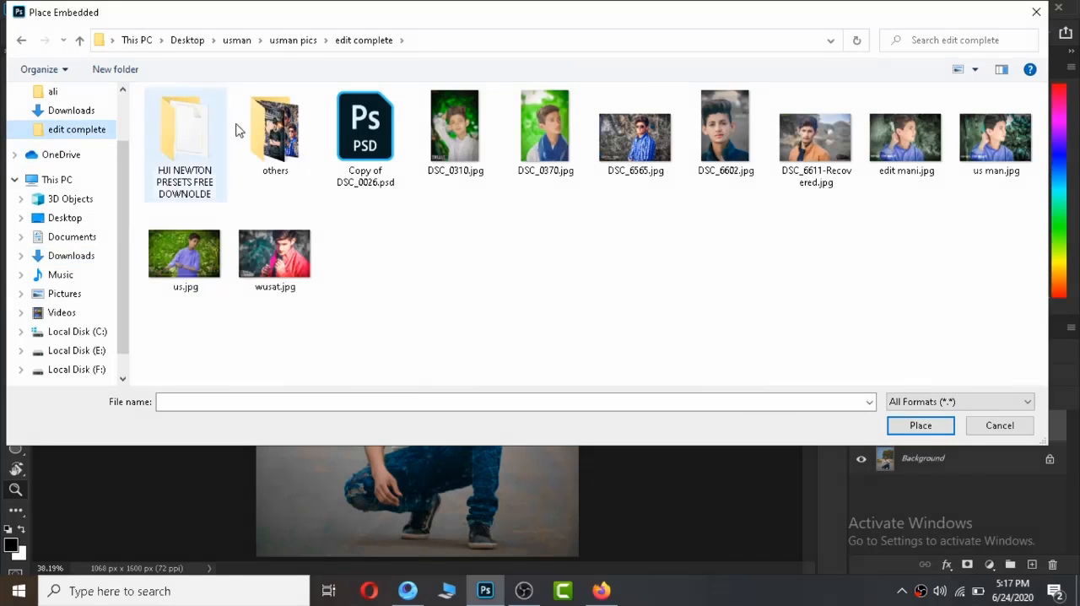
click(249, 41)
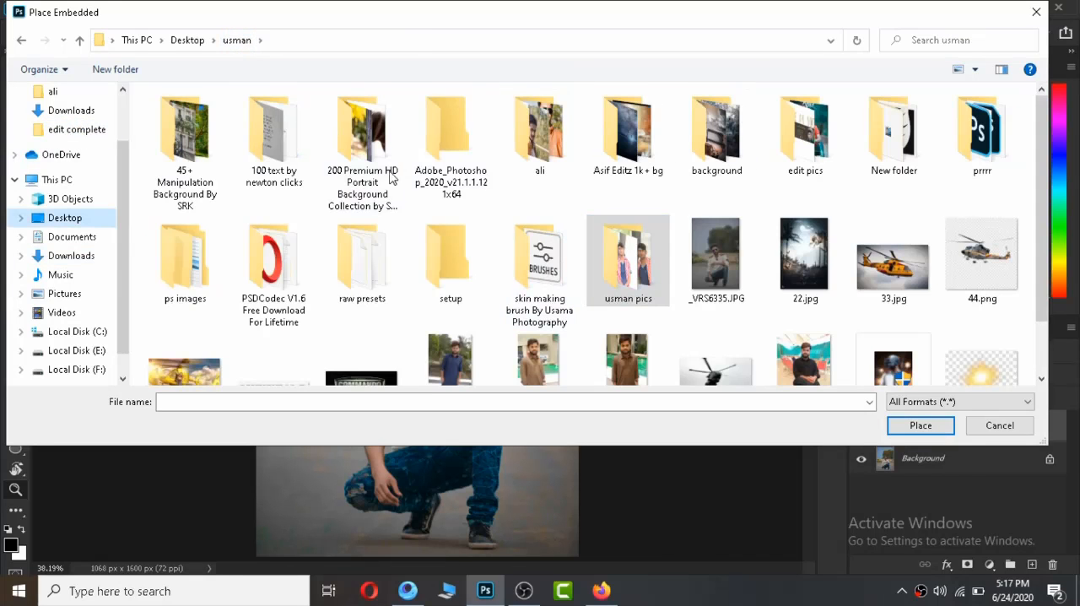
click(250, 157)
double_click(250, 157)
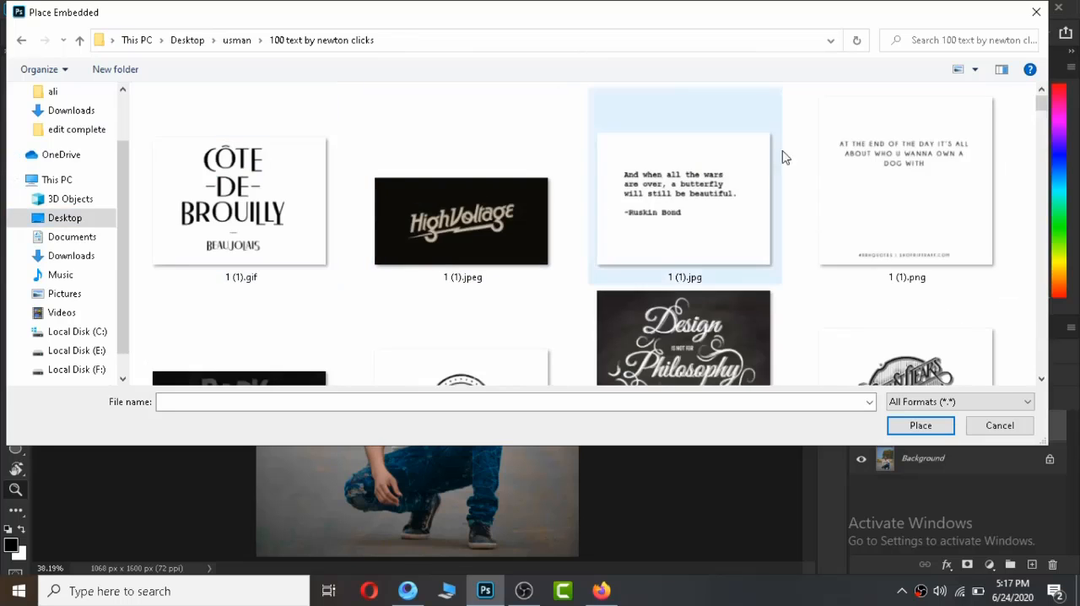
drag(1046, 106, 1045, 347)
double_click(474, 285)
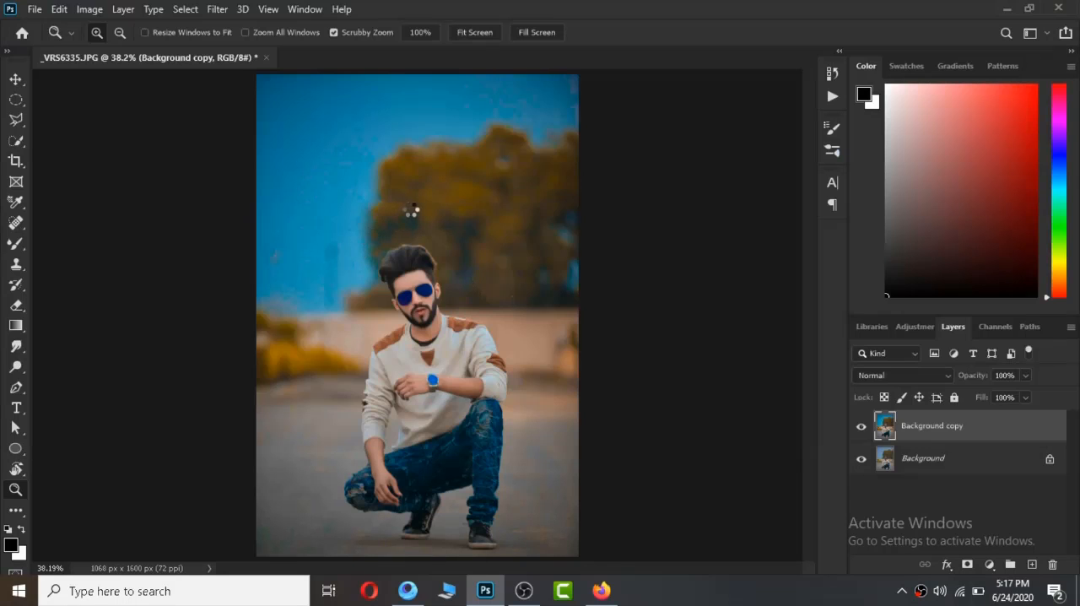
Move the "OUTSIDE Wear" image into the sky above the man's head and scale it to about 188%.
drag(417, 314, 412, 166)
drag(457, 193, 506, 218)
drag(445, 177, 426, 124)
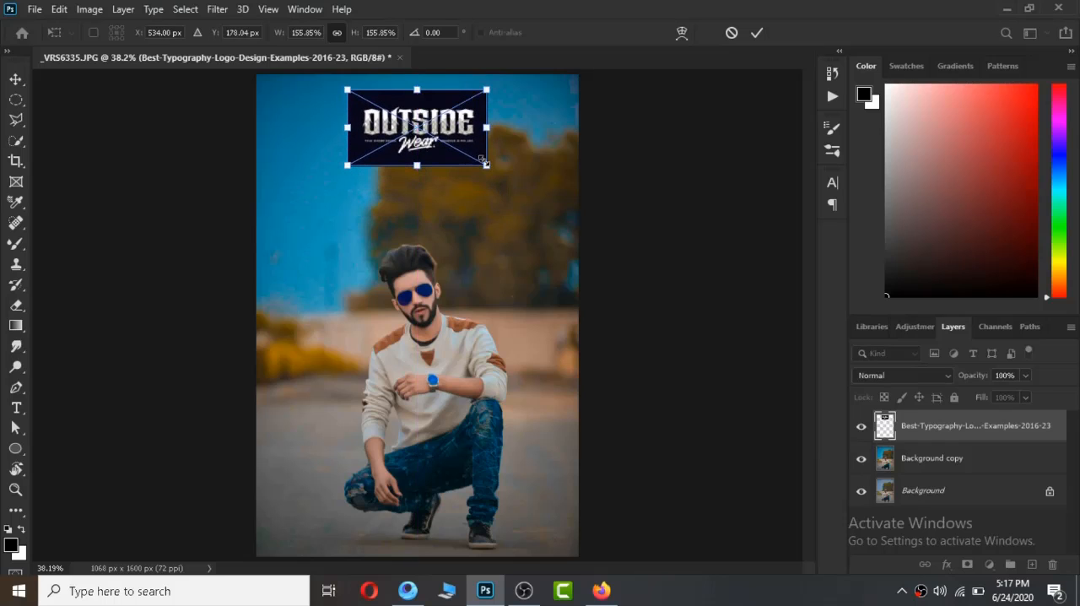
drag(483, 160, 527, 189)
drag(435, 173, 409, 152)
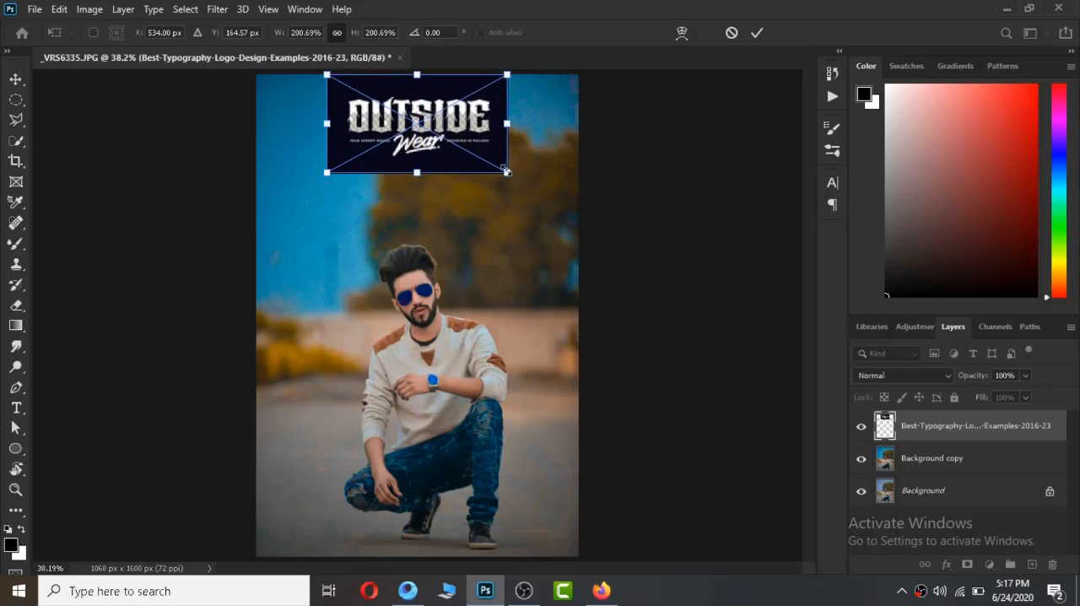
drag(506, 171, 451, 153)
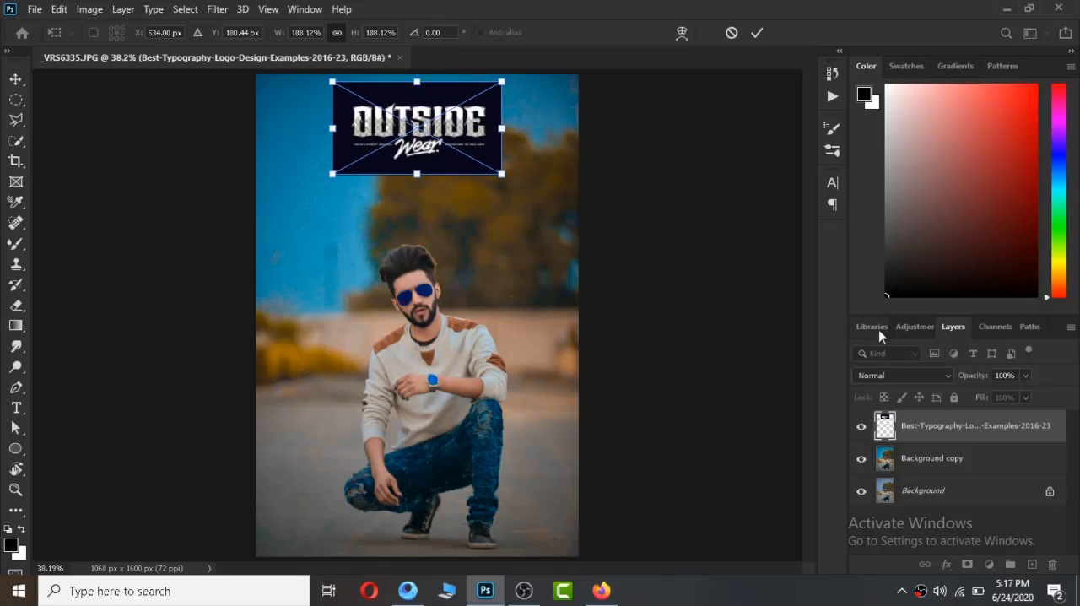
Set the typography layer's blend mode to Lighter Color and shift the text slightly to the left above the man.
click(928, 374)
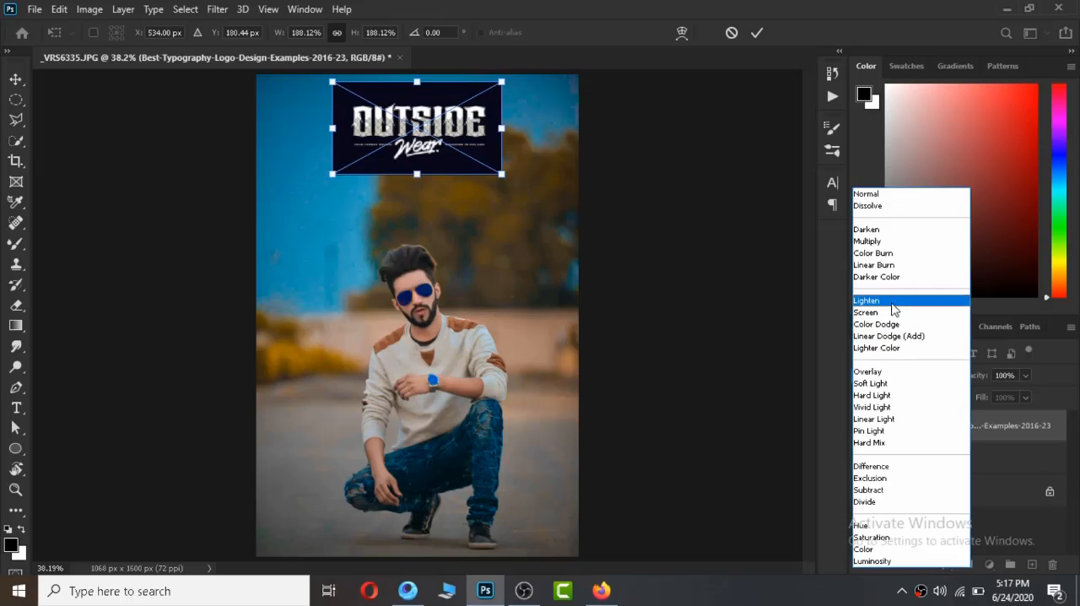
click(900, 349)
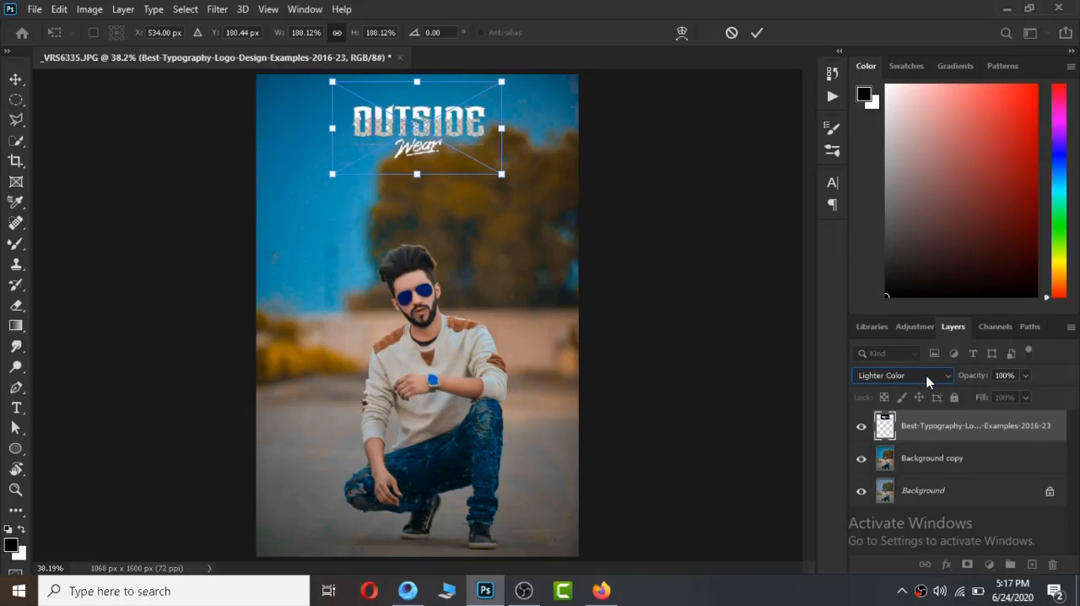
drag(412, 143, 405, 142)
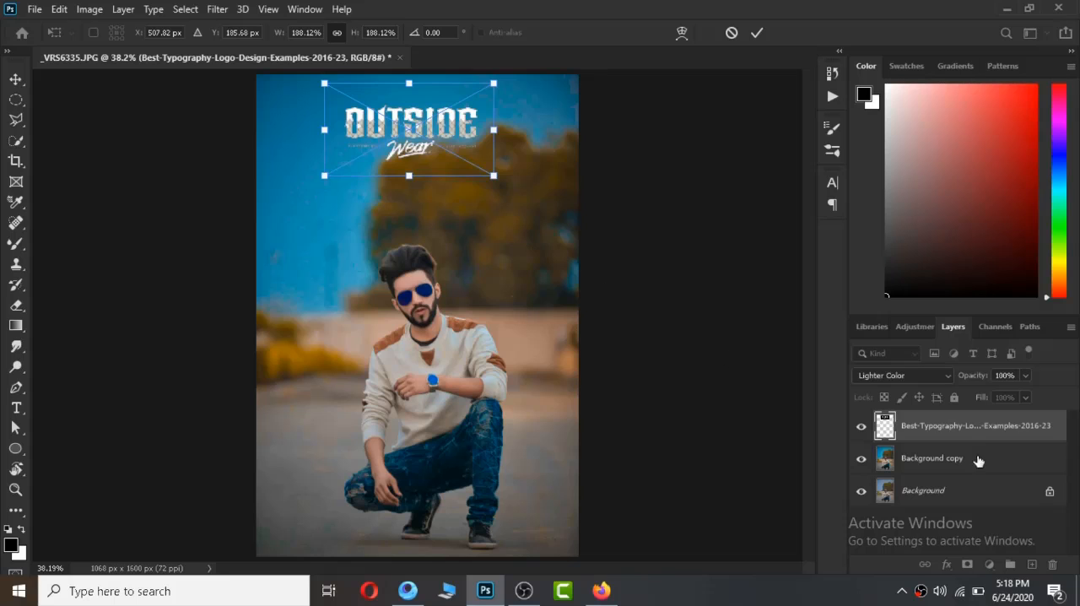
Commit the position and scale of the placed typography image.
key(Return)
key(z)
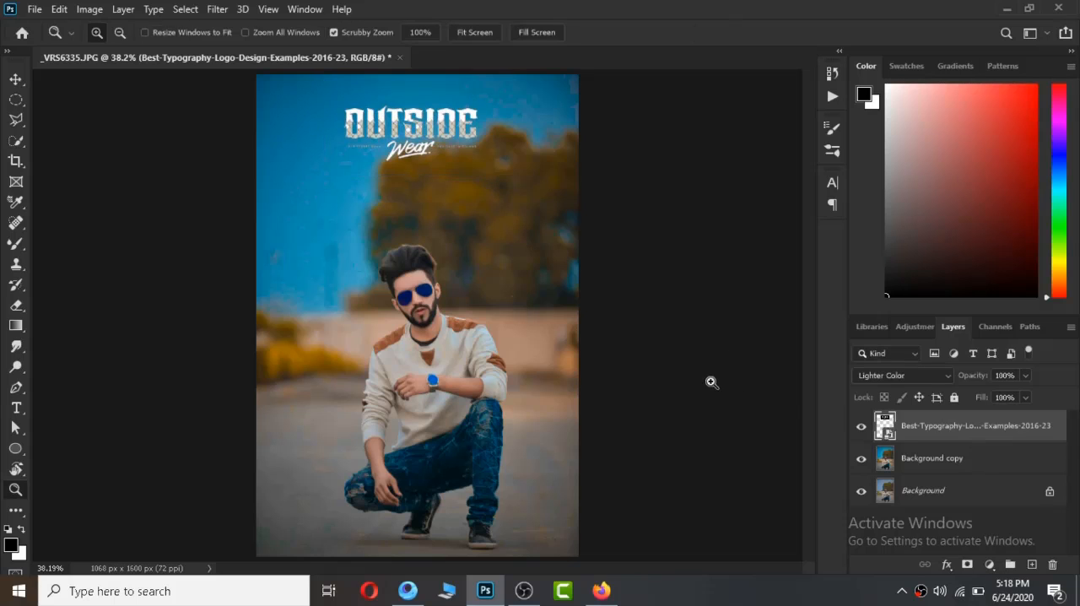
Try the Linear Dodge (Add) blend mode on the typography layer and return it to Lighter Color.
click(907, 376)
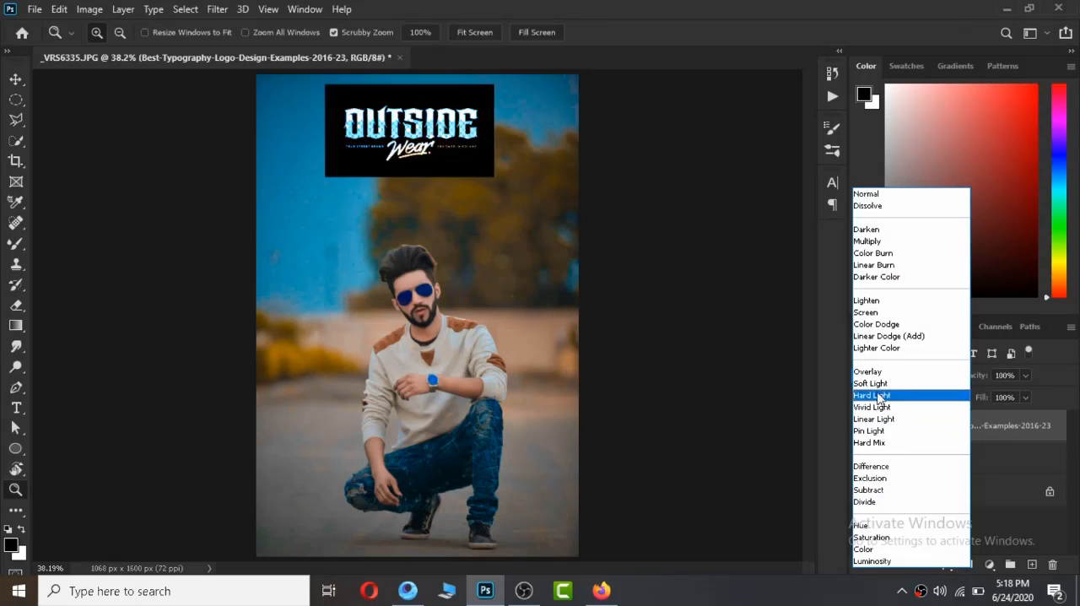
click(878, 336)
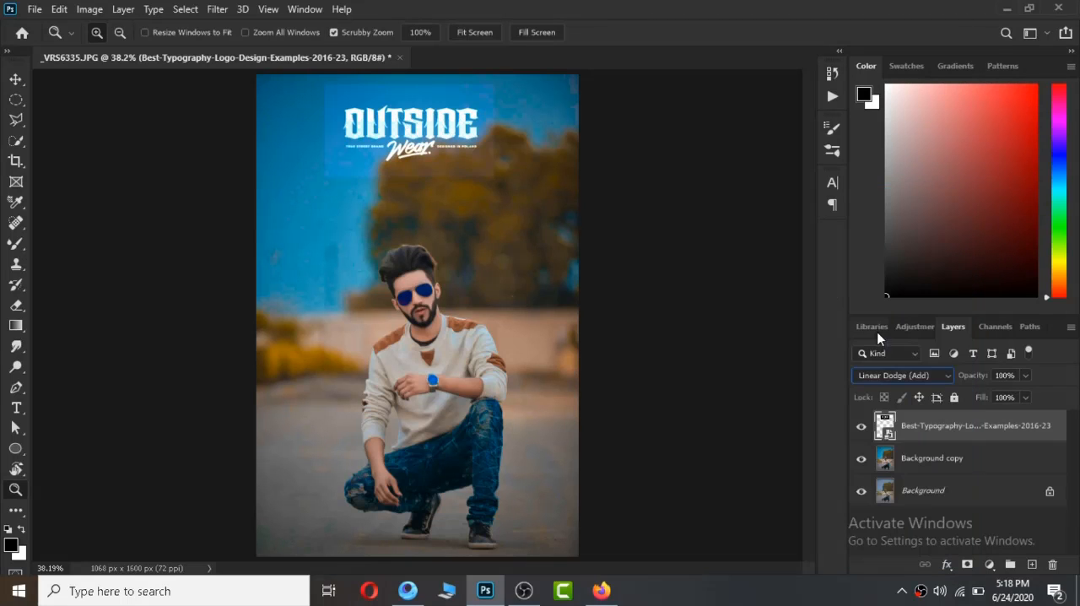
click(898, 370)
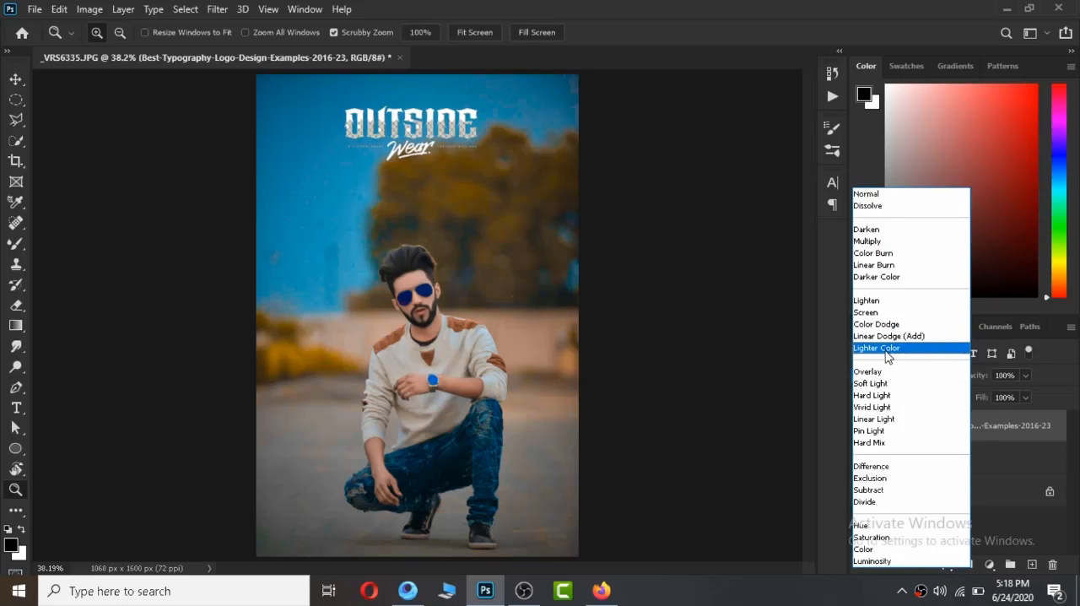
click(887, 357)
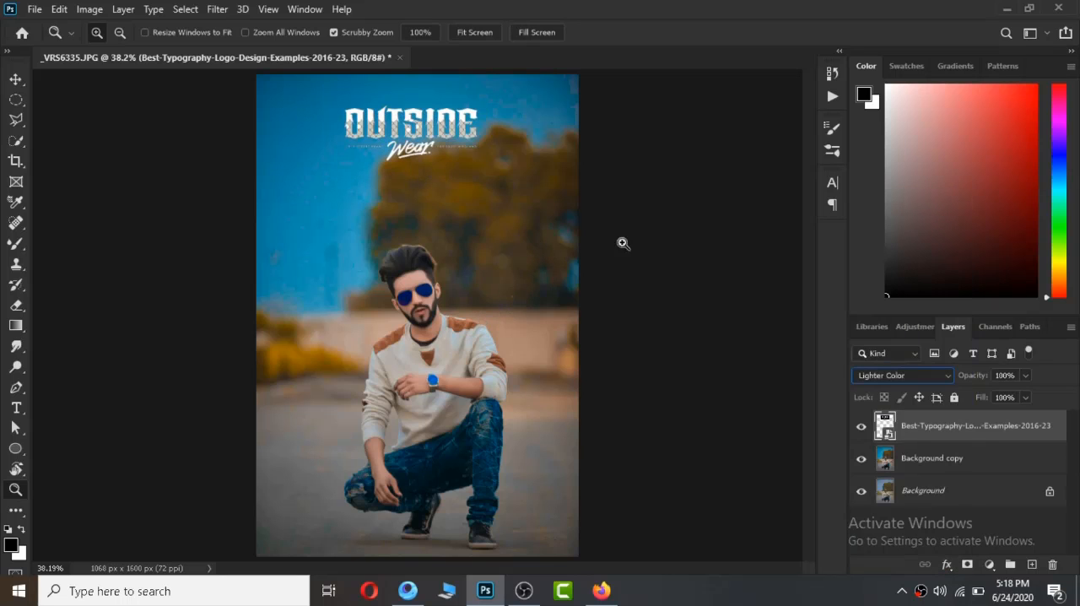
Flatten the image with its typography and duplicate the resulting Background layer.
right_click(995, 430)
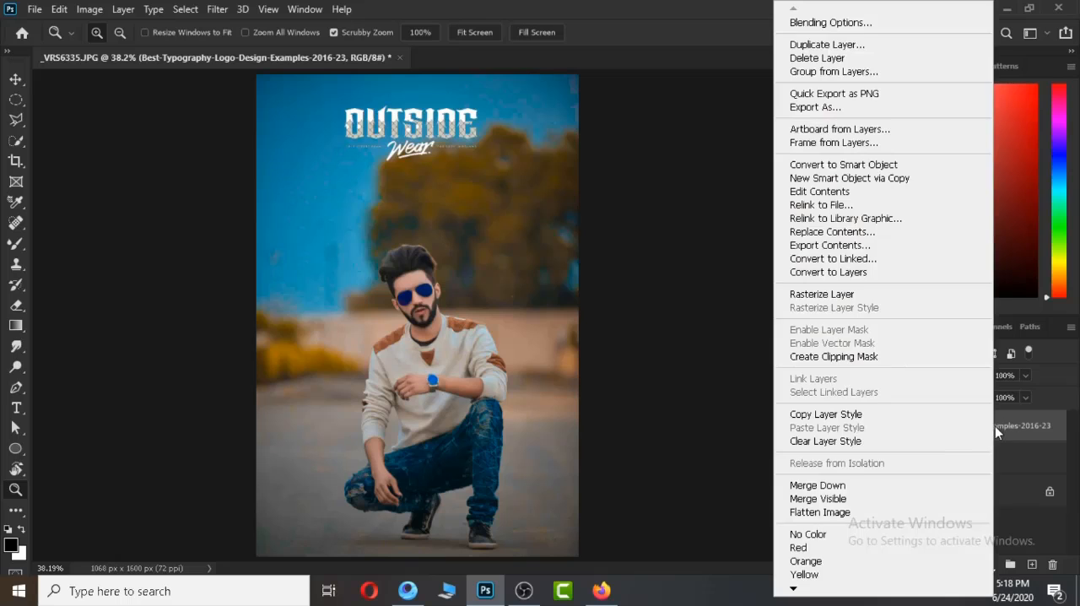
click(878, 479)
drag(1025, 432, 1033, 564)
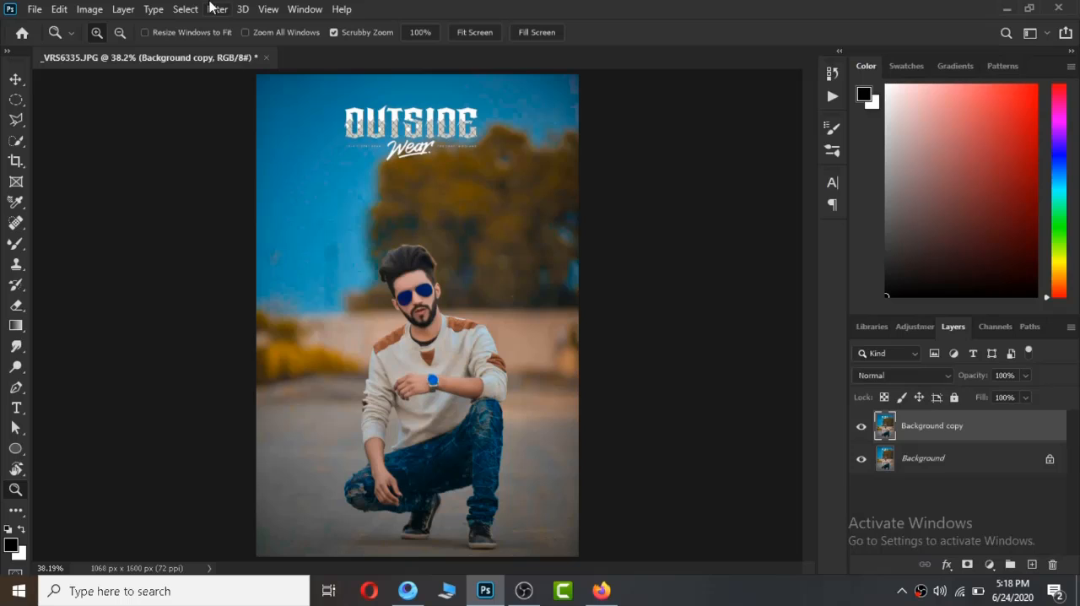
Apply a Camera Raw post-crop vignette with an amount of -12 to the Background copy layer.
click(217, 9)
click(268, 104)
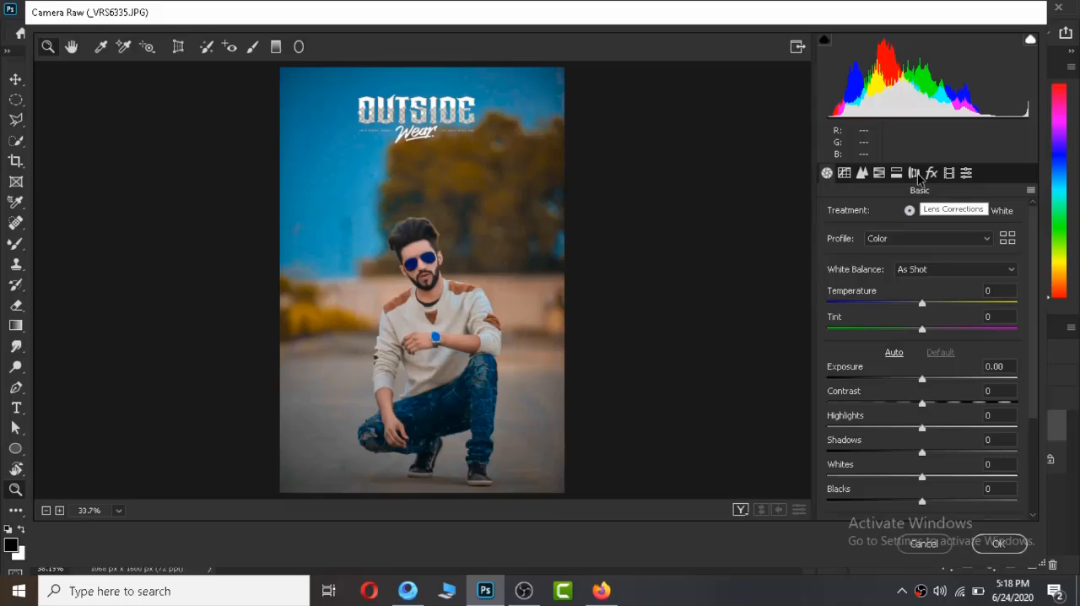
click(915, 173)
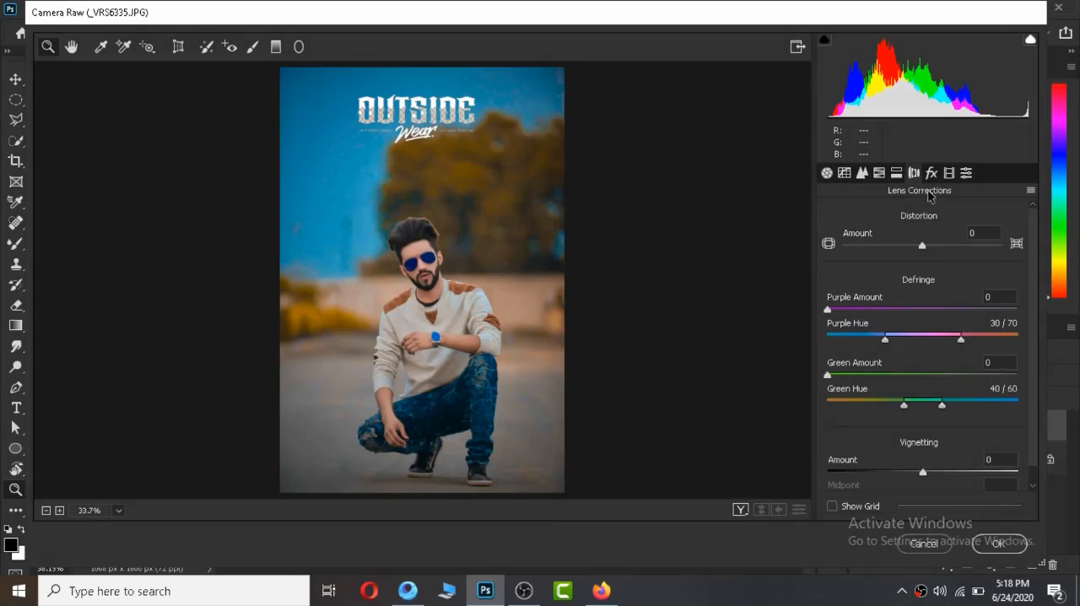
click(932, 173)
click(950, 173)
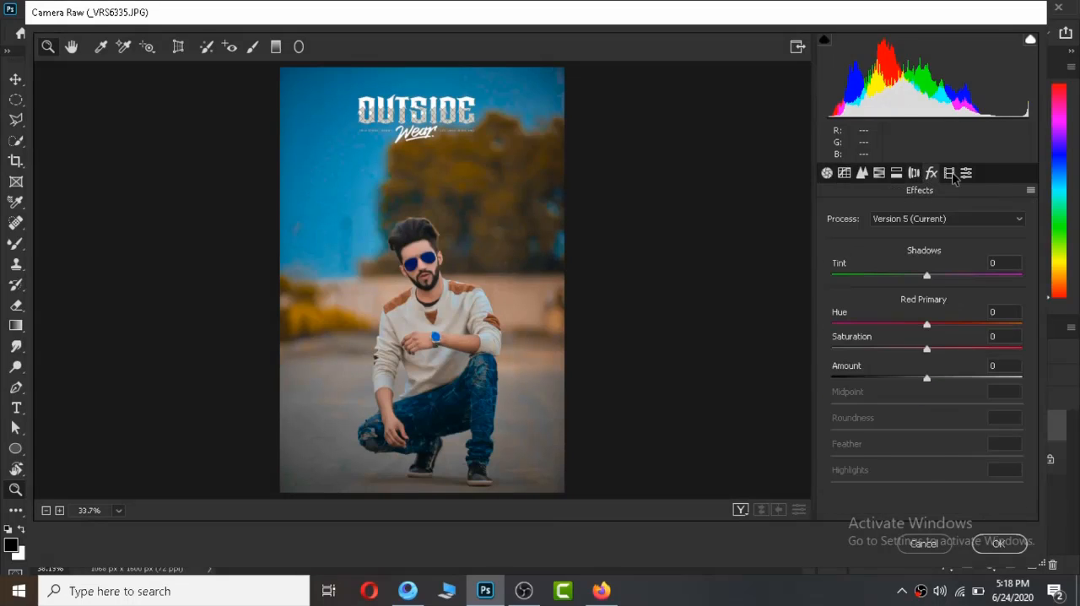
click(896, 173)
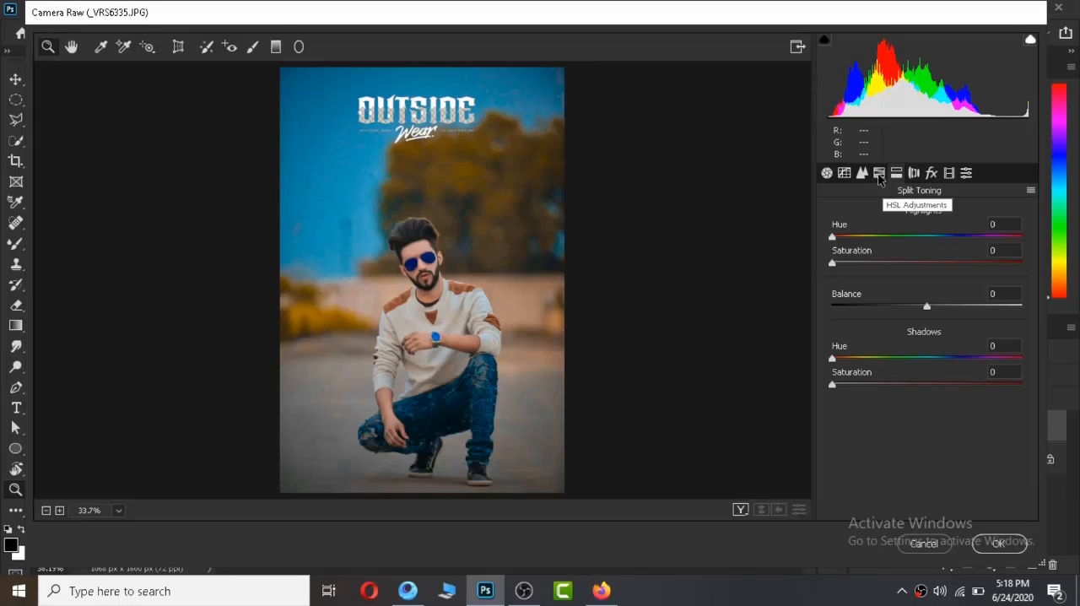
drag(888, 238, 812, 252)
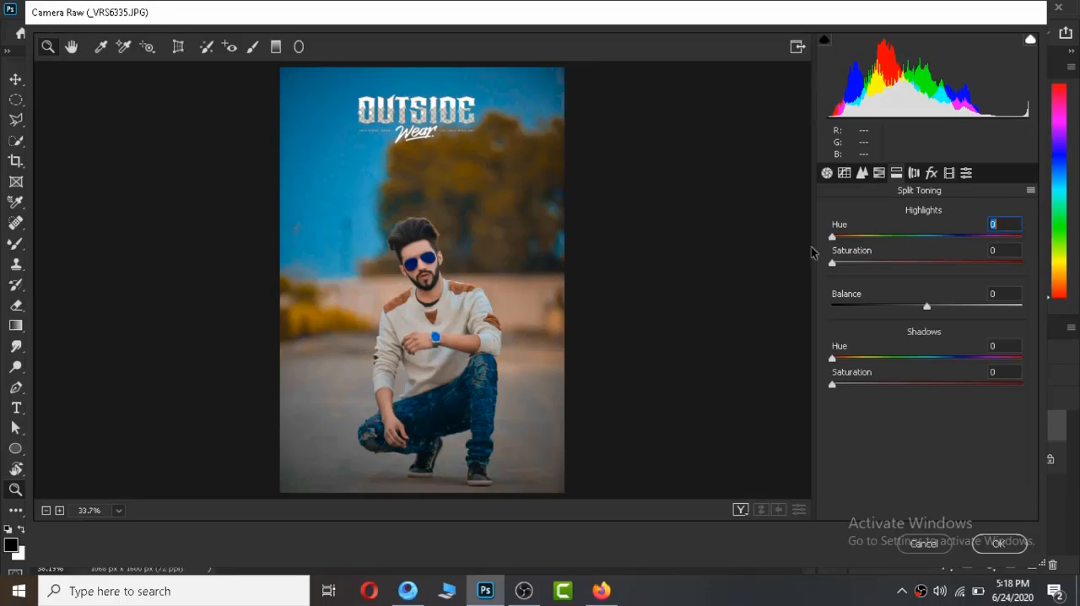
click(949, 173)
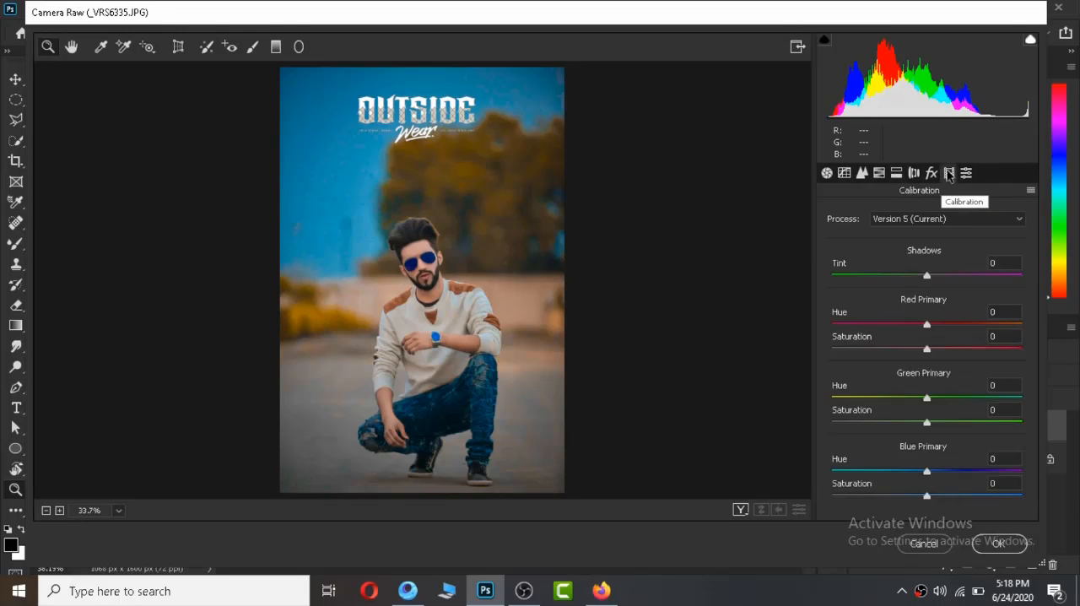
click(932, 173)
drag(918, 381, 916, 379)
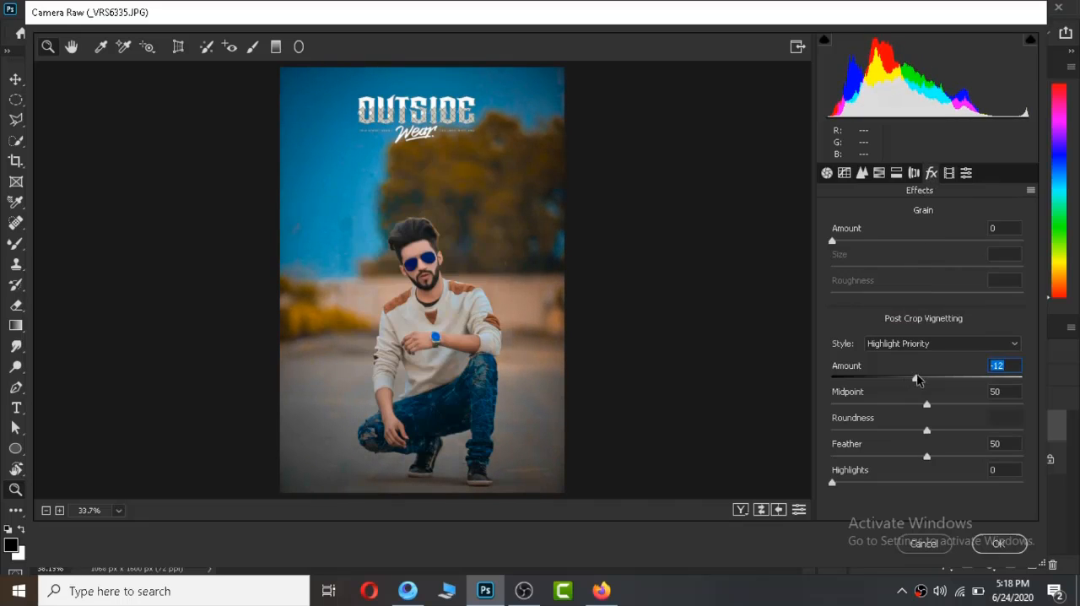
click(994, 545)
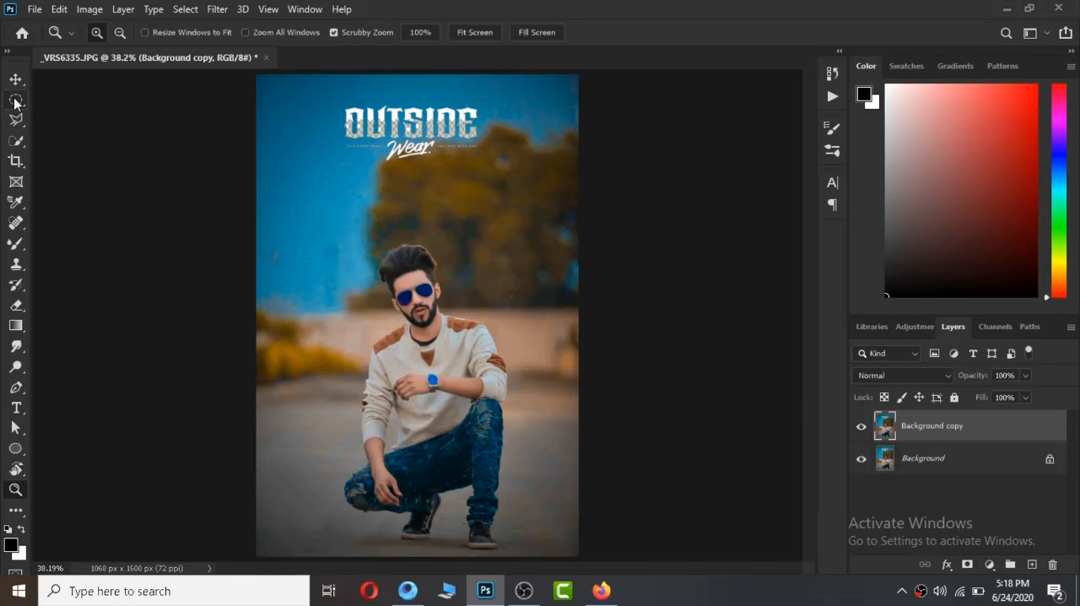
Select the entire photo from corner to corner with the Rectangular Marquee tool.
drag(15, 101, 58, 107)
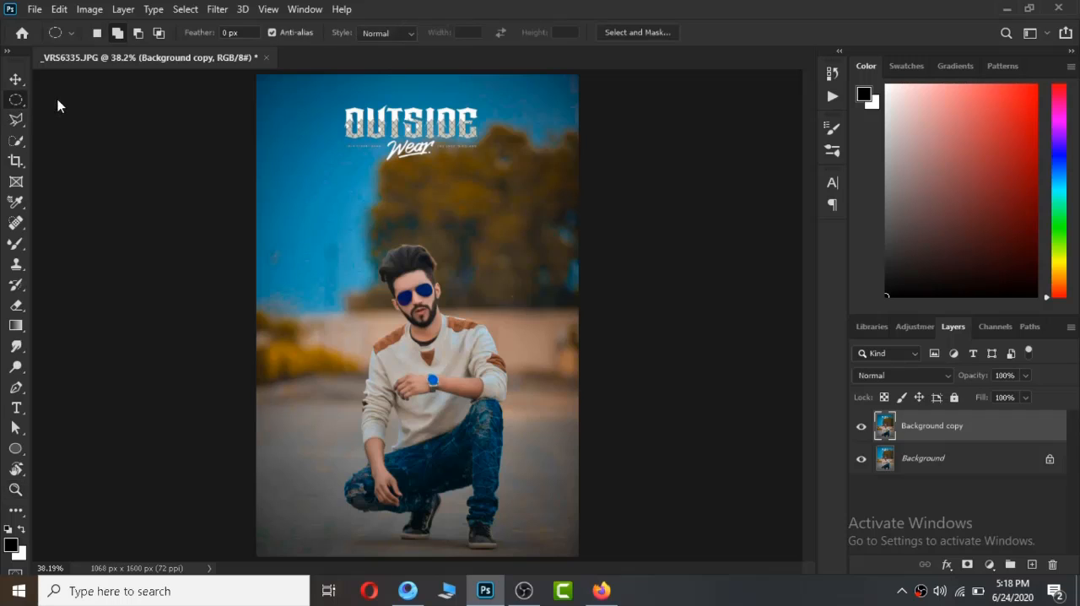
key(shift+m)
drag(193, 102, 194, 104)
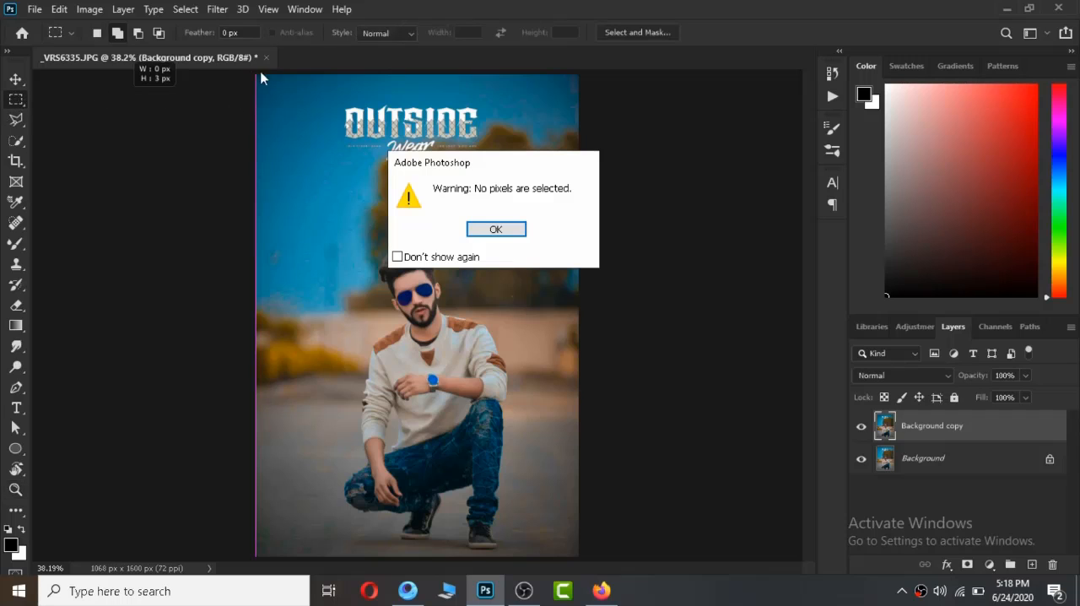
click(489, 229)
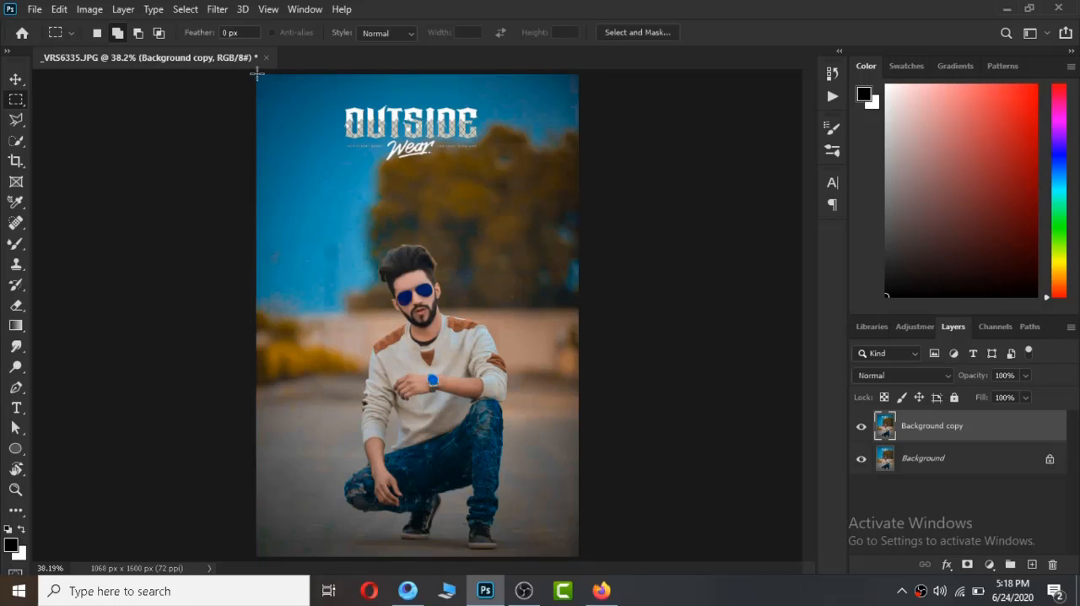
drag(257, 73, 576, 563)
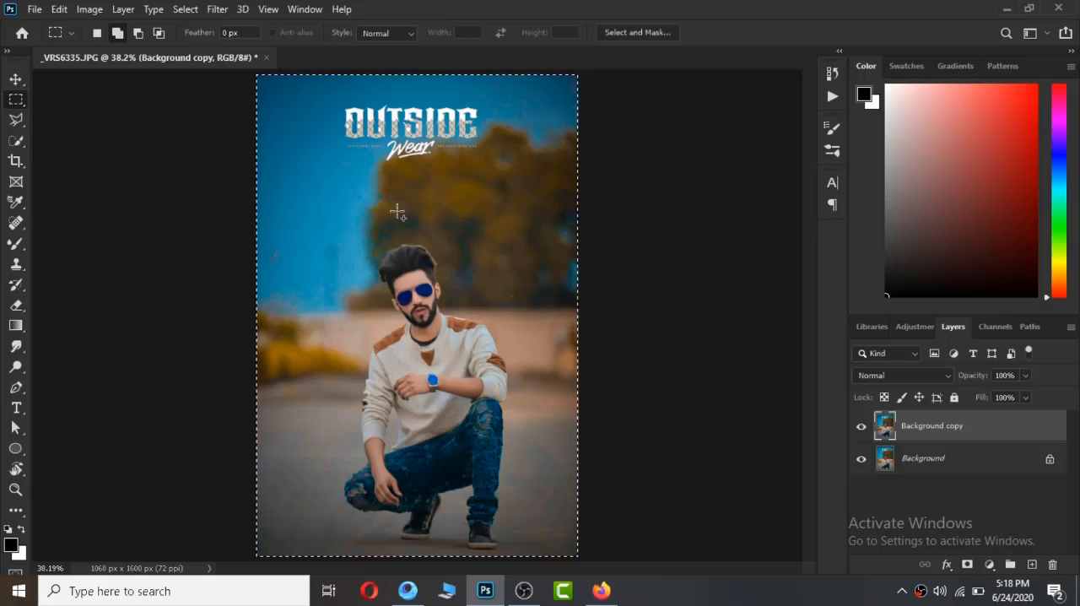
Stroke the selection with a 30 px white (#ffffff) border, located at Center with Normal blending at 100% opacity.
right_click(375, 191)
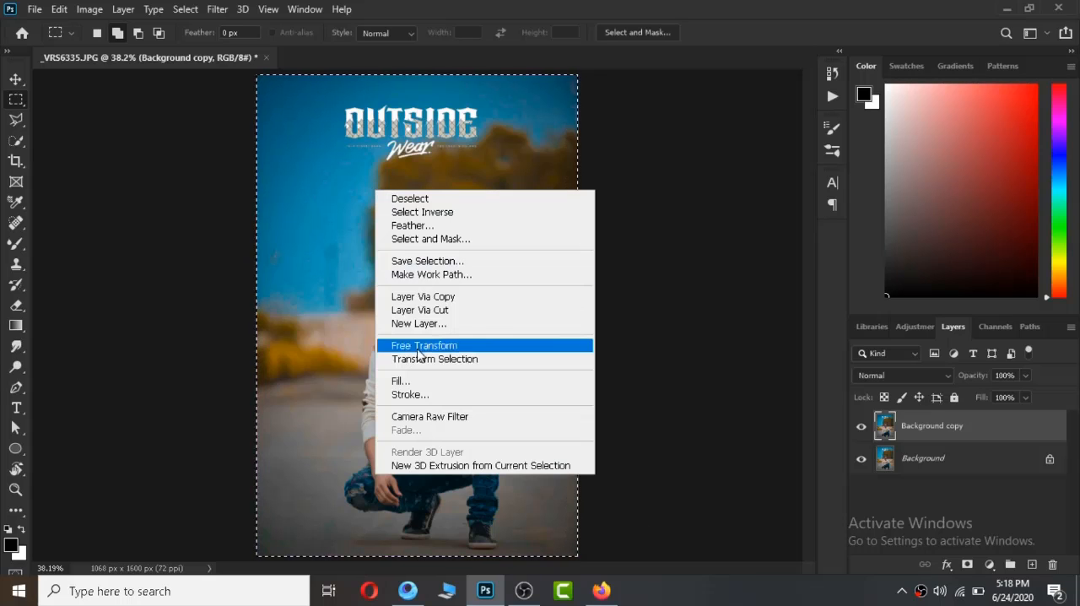
click(416, 401)
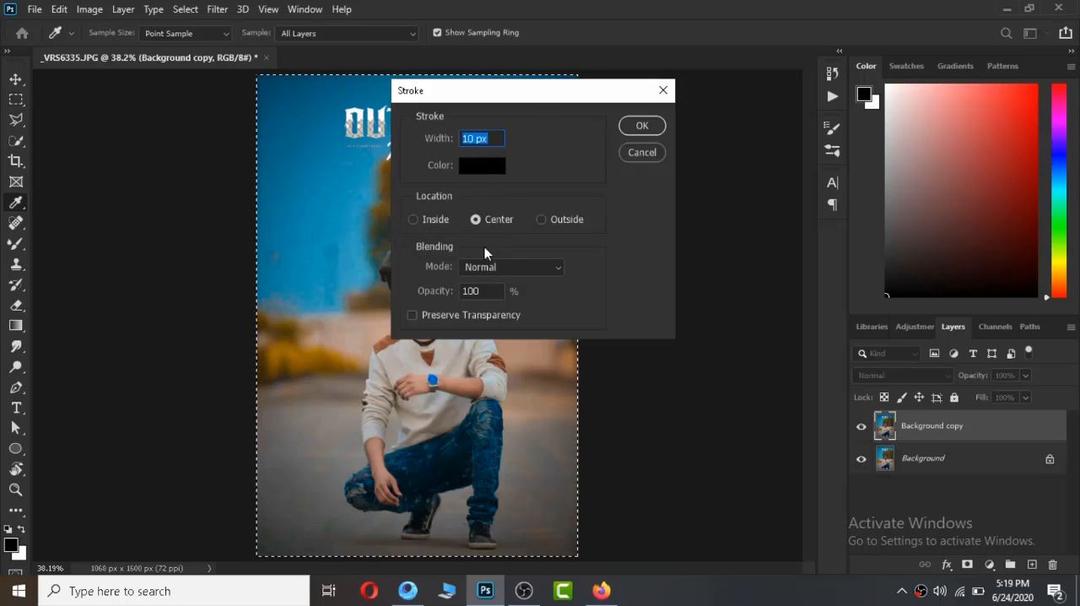
click(482, 166)
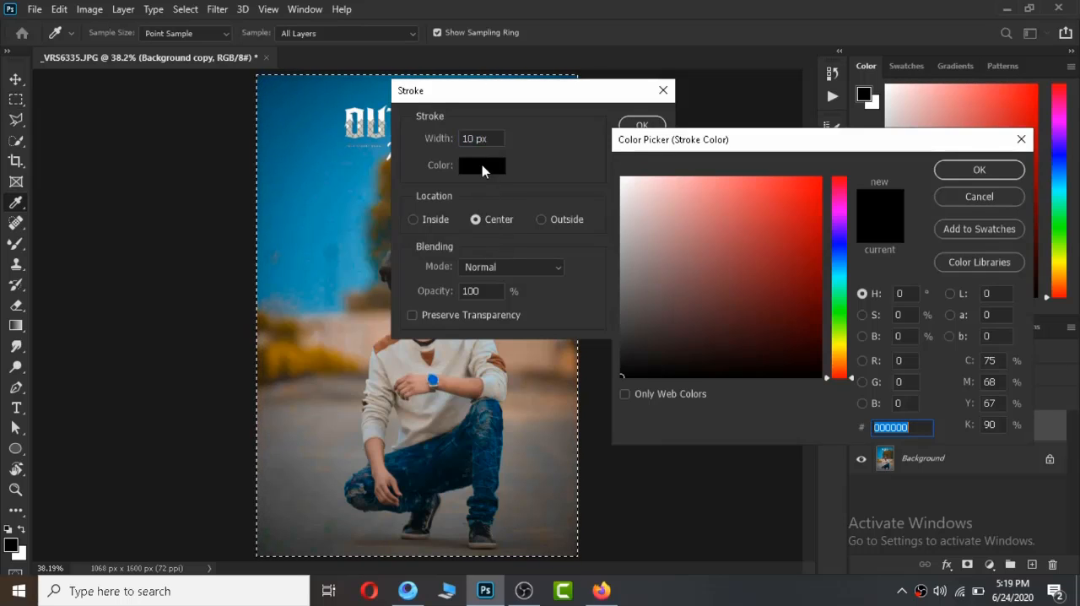
drag(633, 187, 602, 160)
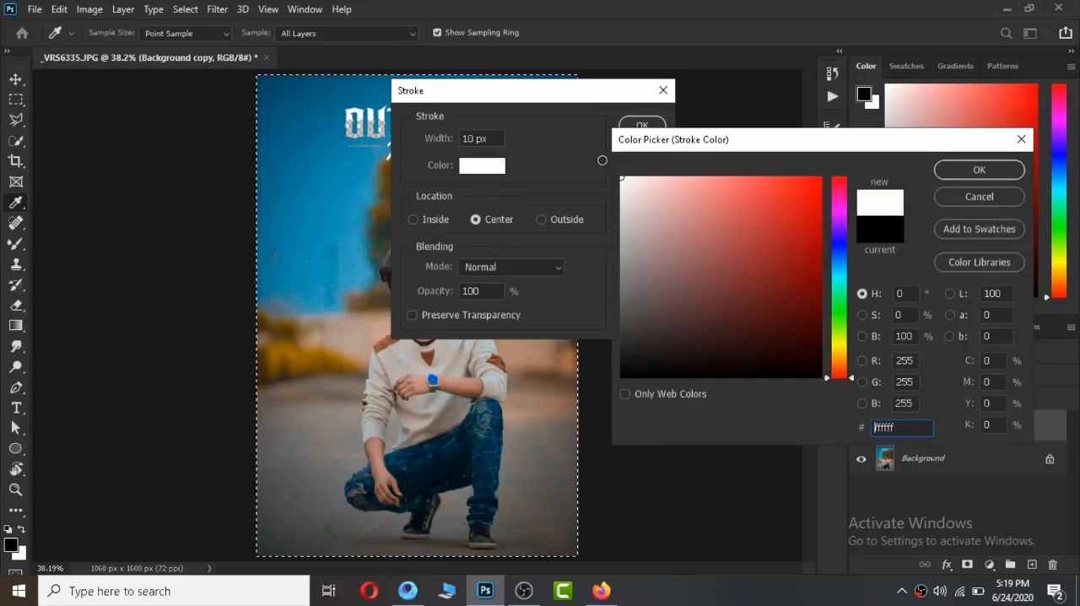
click(982, 173)
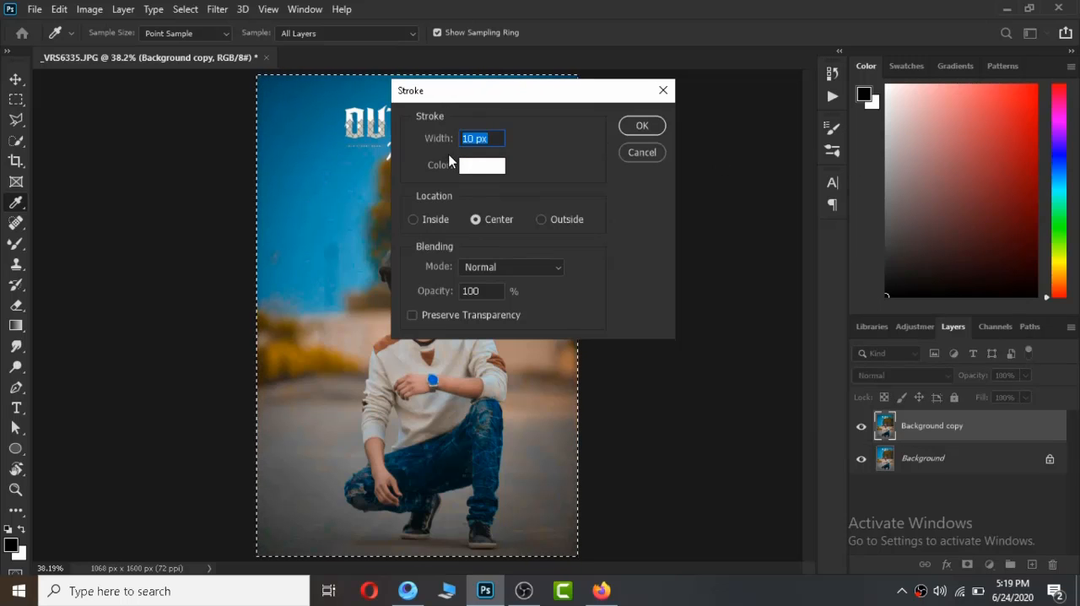
text(30)
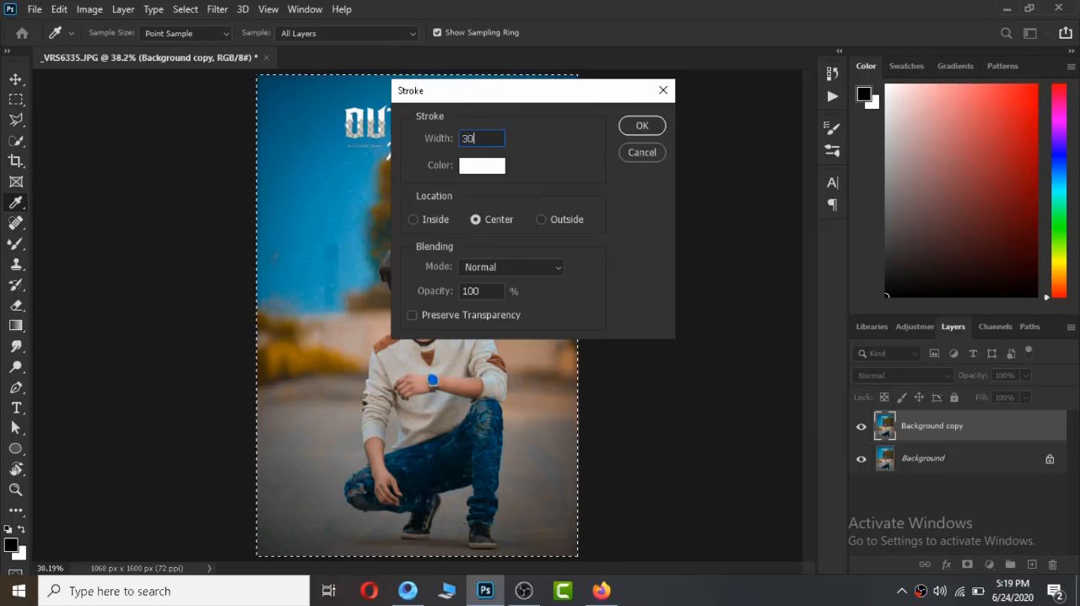
click(642, 125)
key(m)
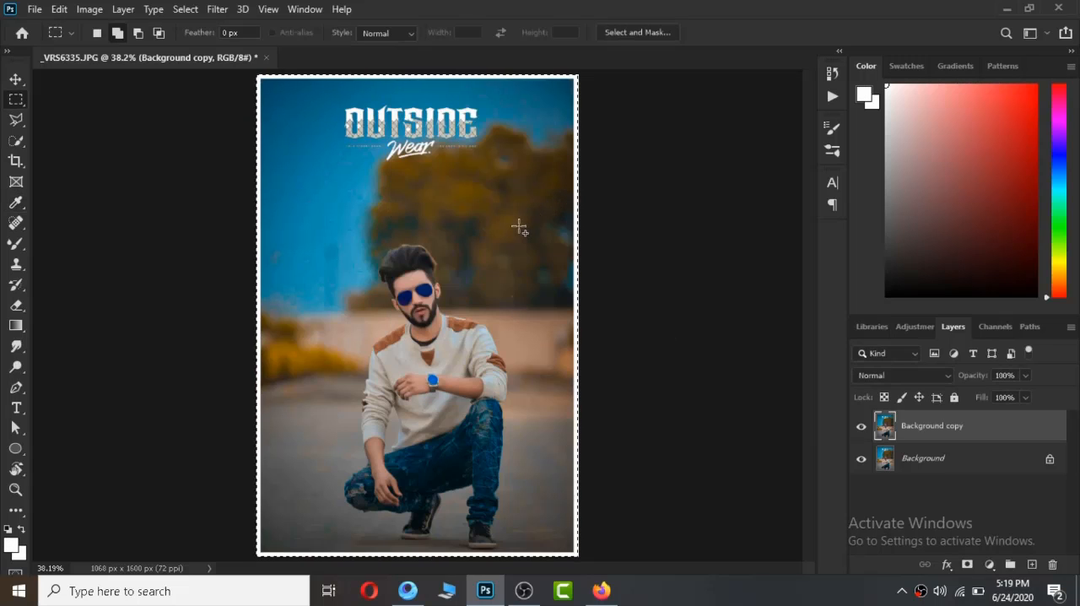